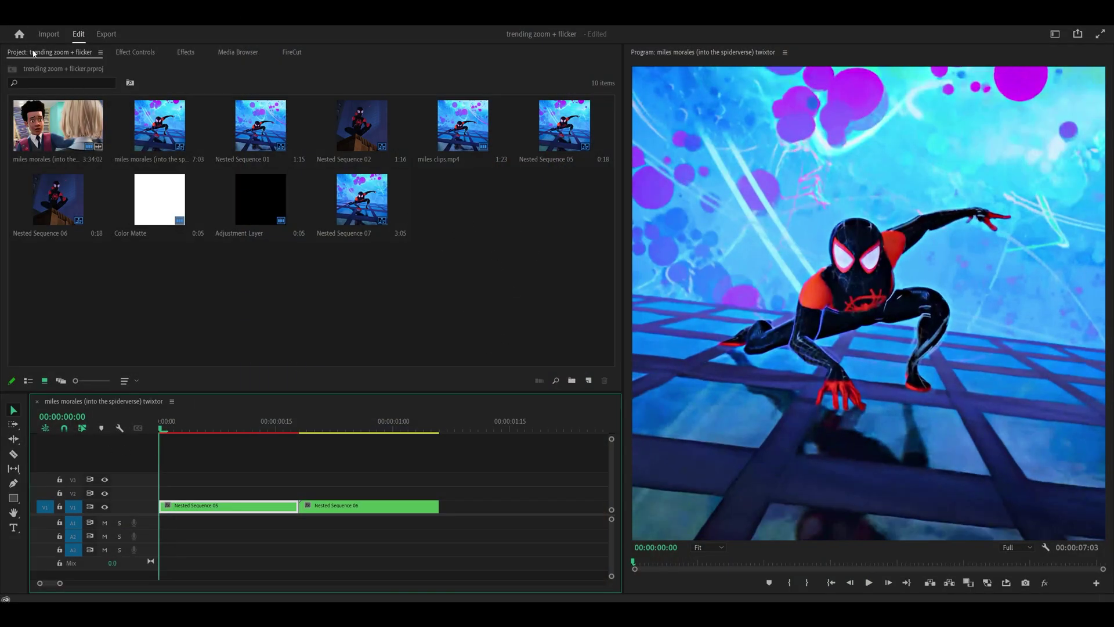
Create a new adjustment layer and place it on V2 above Nested Sequence 05, matching that clip's length.
{"action": "right_click", "coordinate": [481, 237]}
{"action": "mouse_move", "coordinate": [522, 275]}
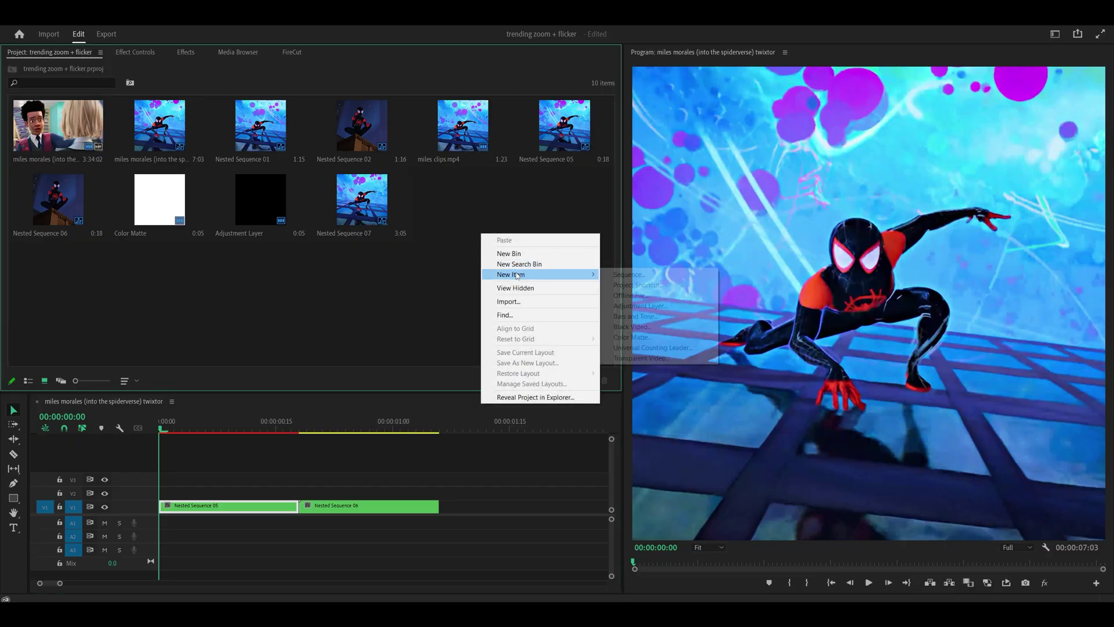
{"action": "left_click", "coordinate": [619, 306]}
{"action": "left_click", "coordinate": [575, 348]}
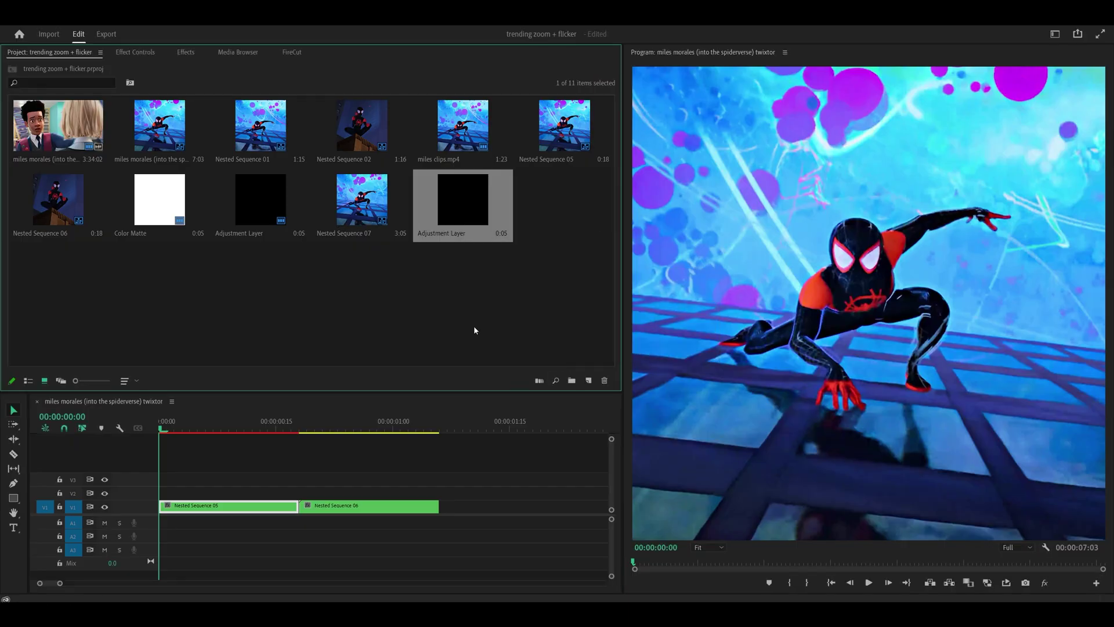
{"action": "left_click_drag", "start_coordinate": [466, 198], "coordinate": [292, 489]}
{"action": "left_click", "coordinate": [261, 496]}
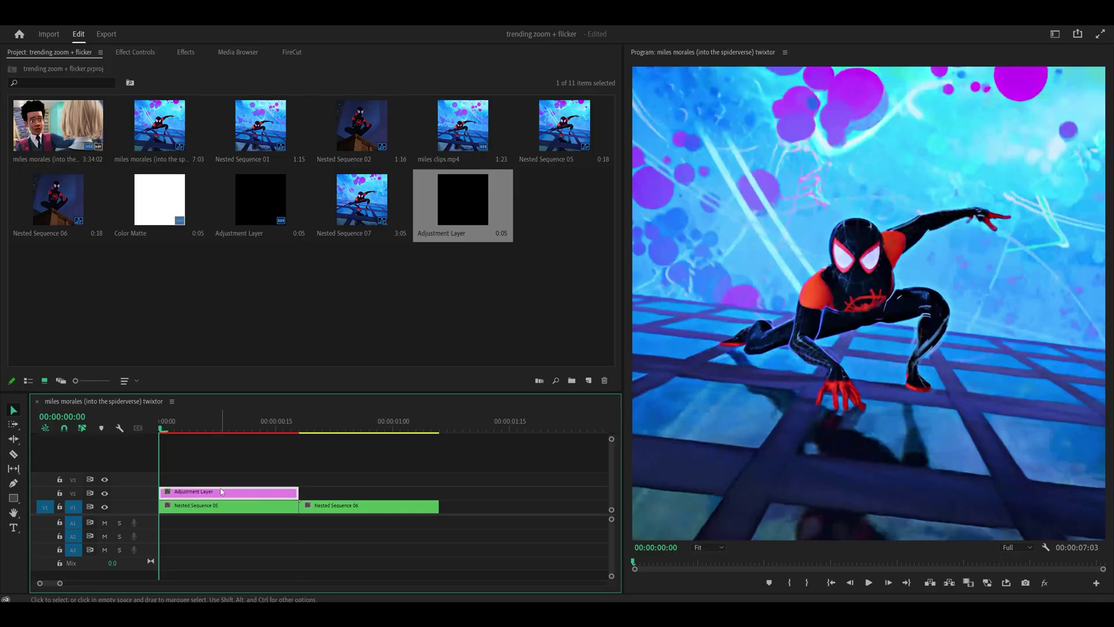
Apply the Transform video effect to the adjustment layer above Nested Sequence 05.
{"action": "left_click", "coordinate": [180, 55]}
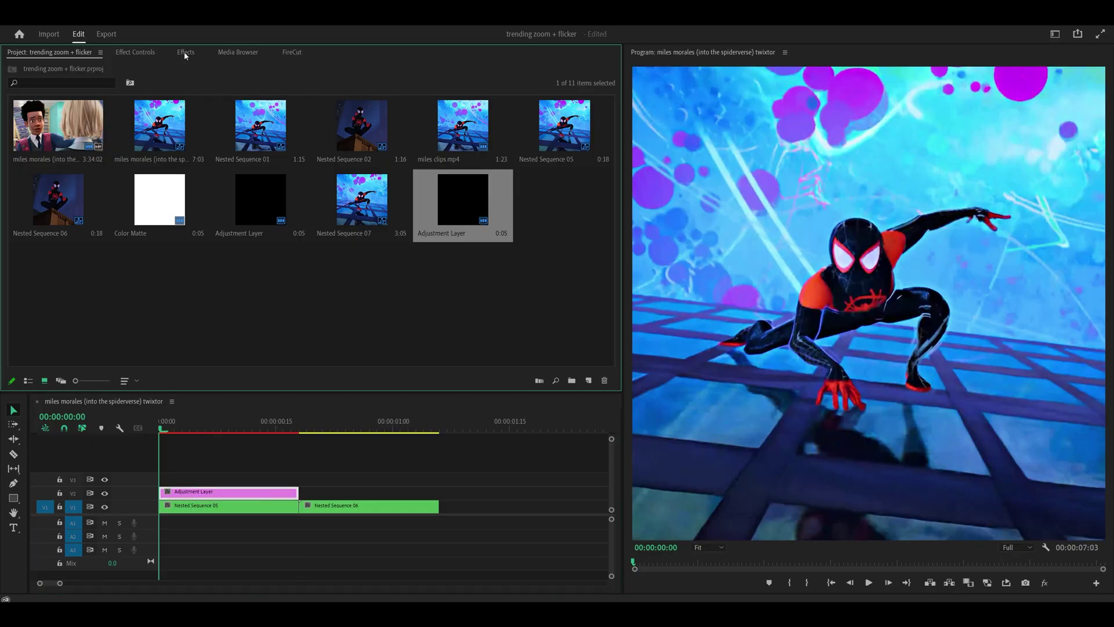
{"action": "left_click", "coordinate": [185, 53]}
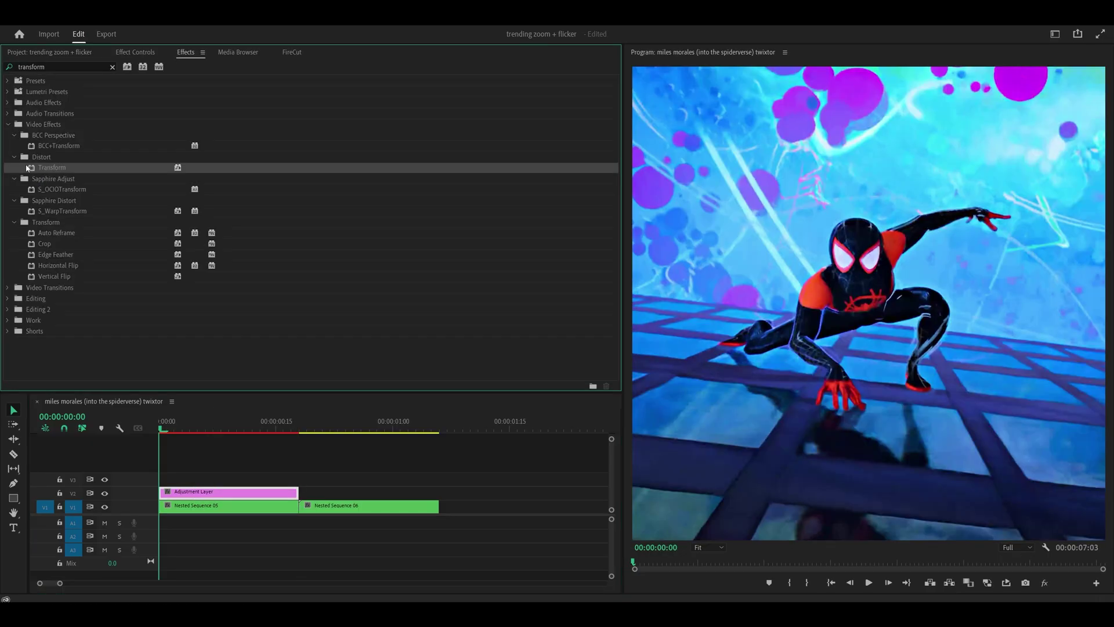
{"action": "left_click_drag", "start_coordinate": [50, 170], "coordinate": [204, 492]}
Keyframe the Transform effect's Scale at 100 on the first frame and 150 at 00:00:00:17.
{"action": "left_click", "coordinate": [145, 53]}
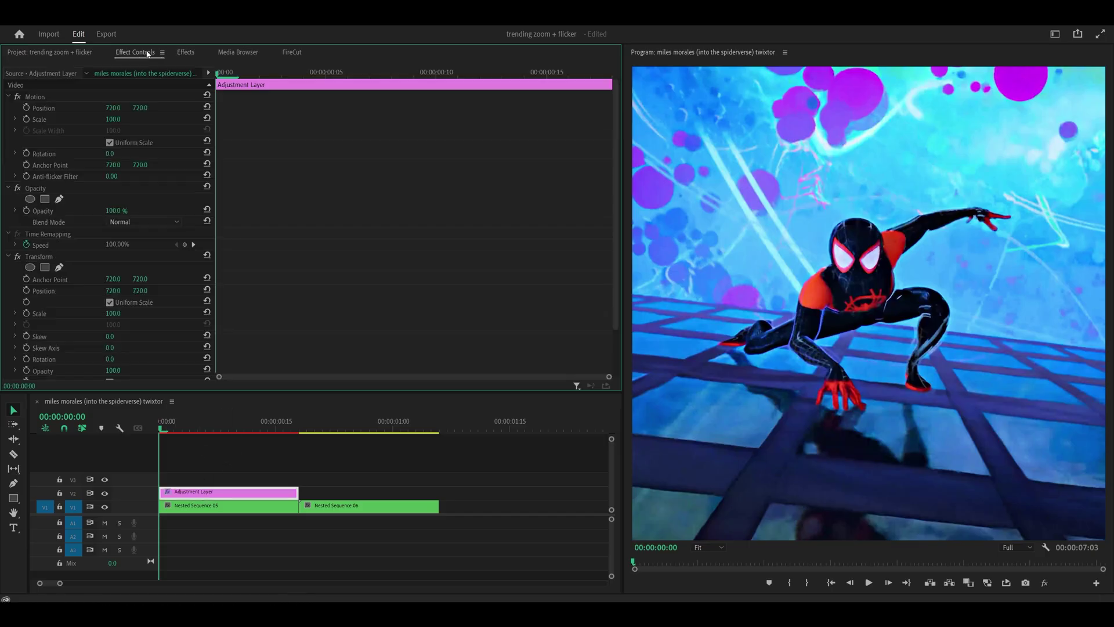
{"action": "scroll", "coordinate": [336, 218], "scroll_direction": "down", "scroll_amount": 2}
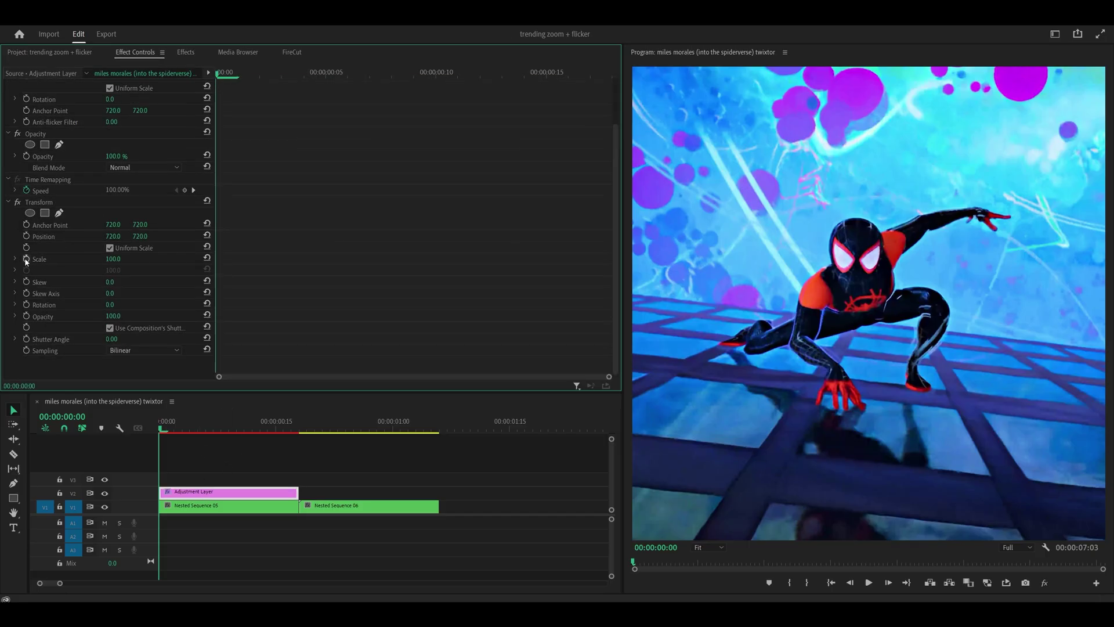
{"action": "left_click", "coordinate": [26, 259]}
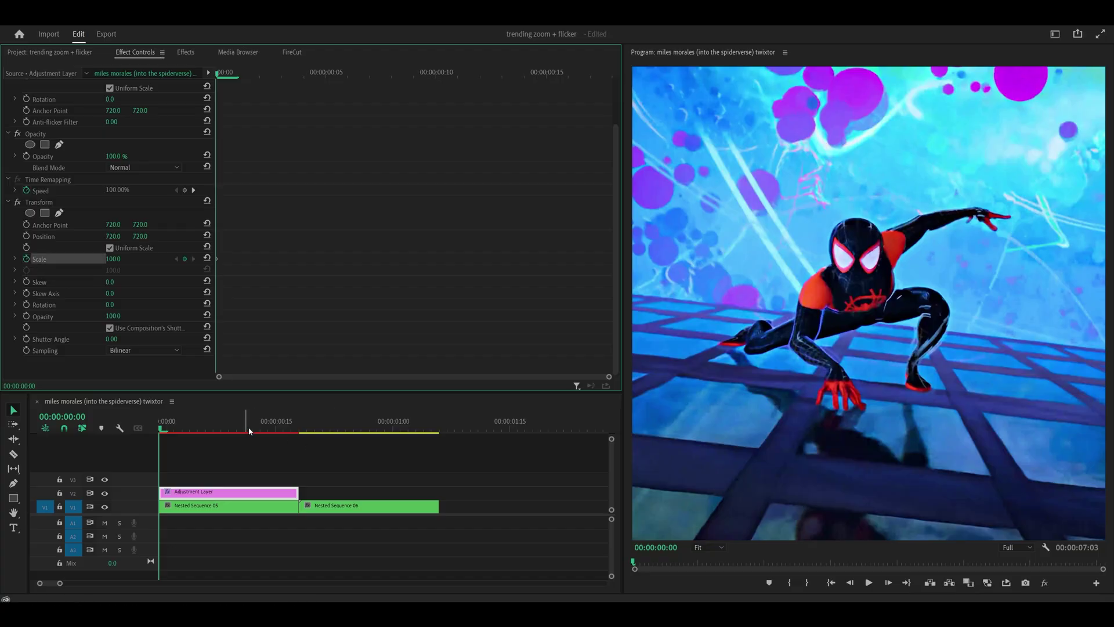
{"action": "left_click_drag", "start_coordinate": [248, 427], "coordinate": [294, 430]}
{"action": "left_click", "coordinate": [113, 259]}
{"action": "type", "text": "150"}
{"action": "key", "text": "Return"}
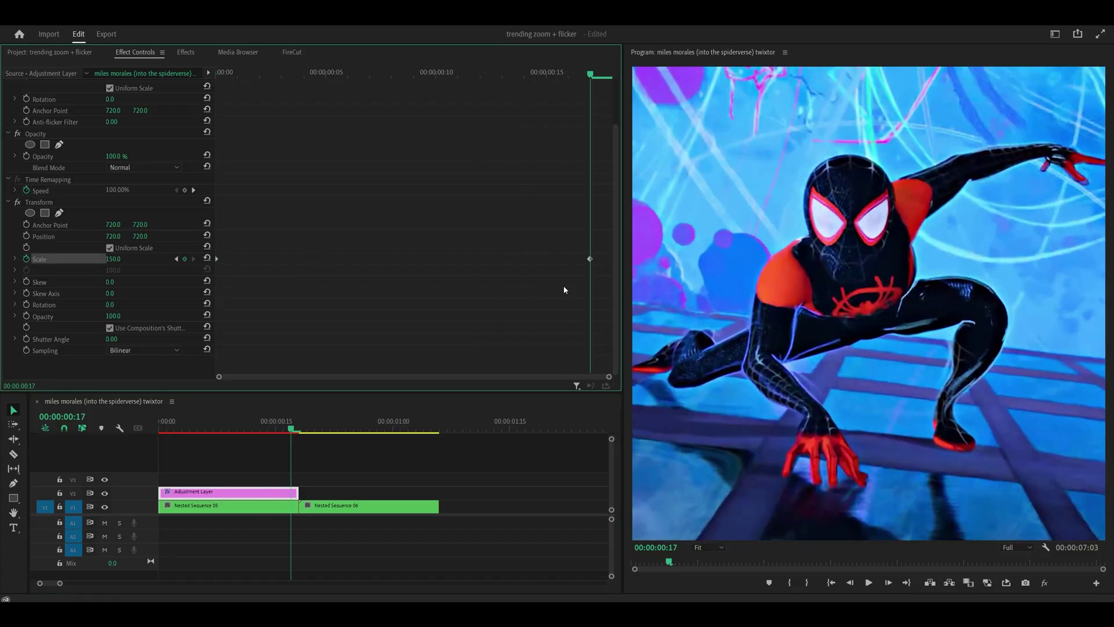
Change the Scale keyframes' interpolation to Bezier.
{"action": "left_click_drag", "start_coordinate": [601, 249], "coordinate": [574, 261]}
{"action": "right_click", "coordinate": [591, 262]}
{"action": "left_click", "coordinate": [615, 348]}
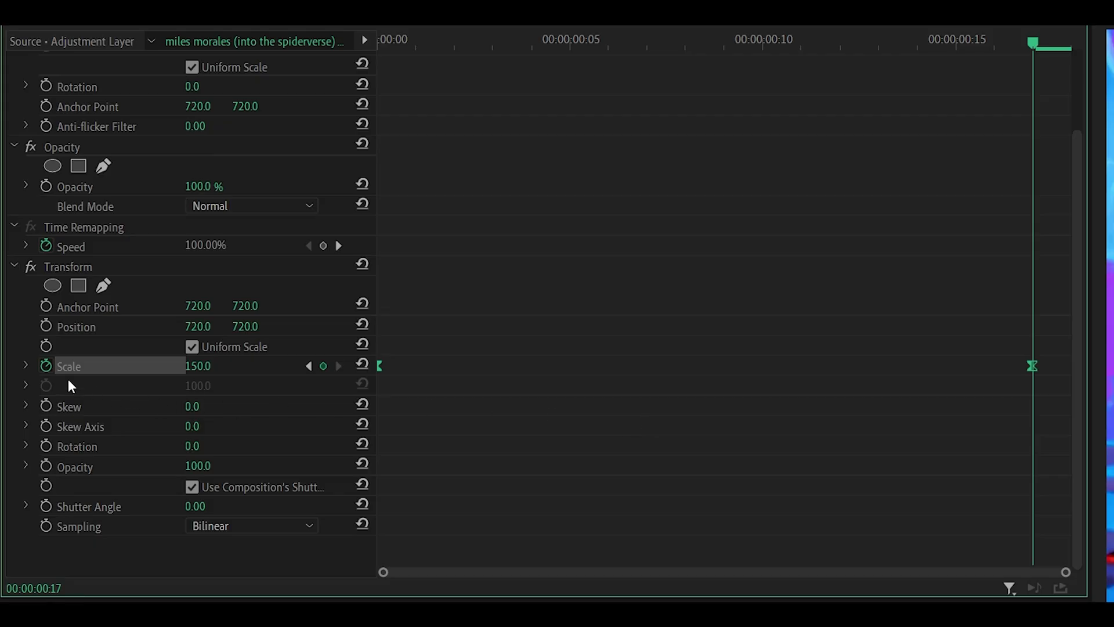
Expand the Scale property's value graph, enlarge it and narrow its range to 97.0–151.0.
{"action": "left_click", "coordinate": [27, 365]}
{"action": "scroll", "coordinate": [708, 351], "scroll_direction": "down", "scroll_amount": 2}
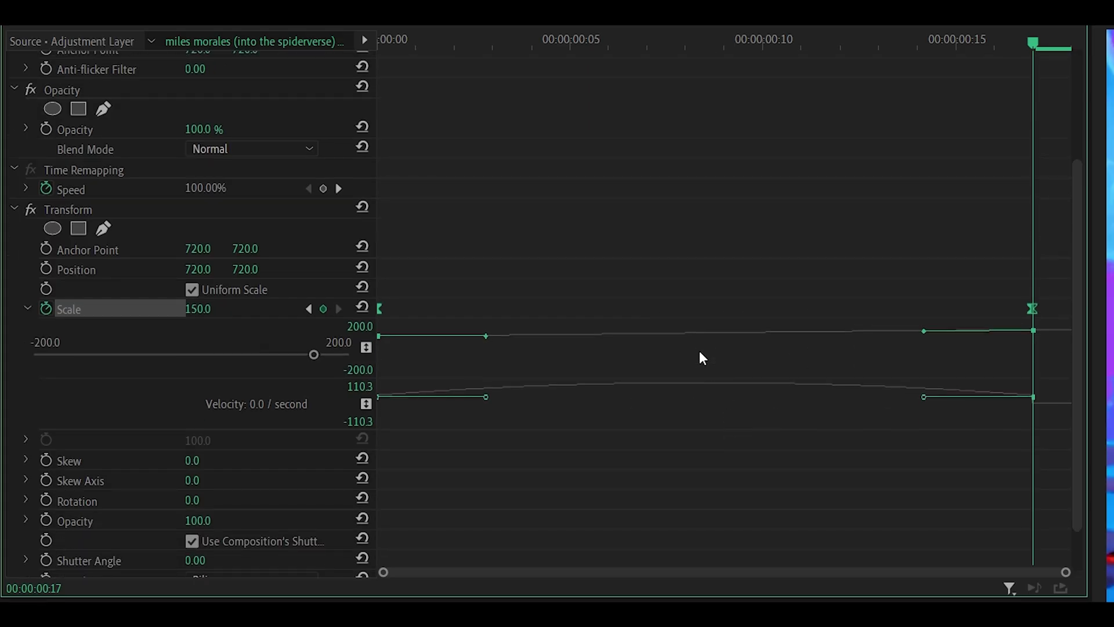
{"action": "left_click", "coordinate": [952, 290]}
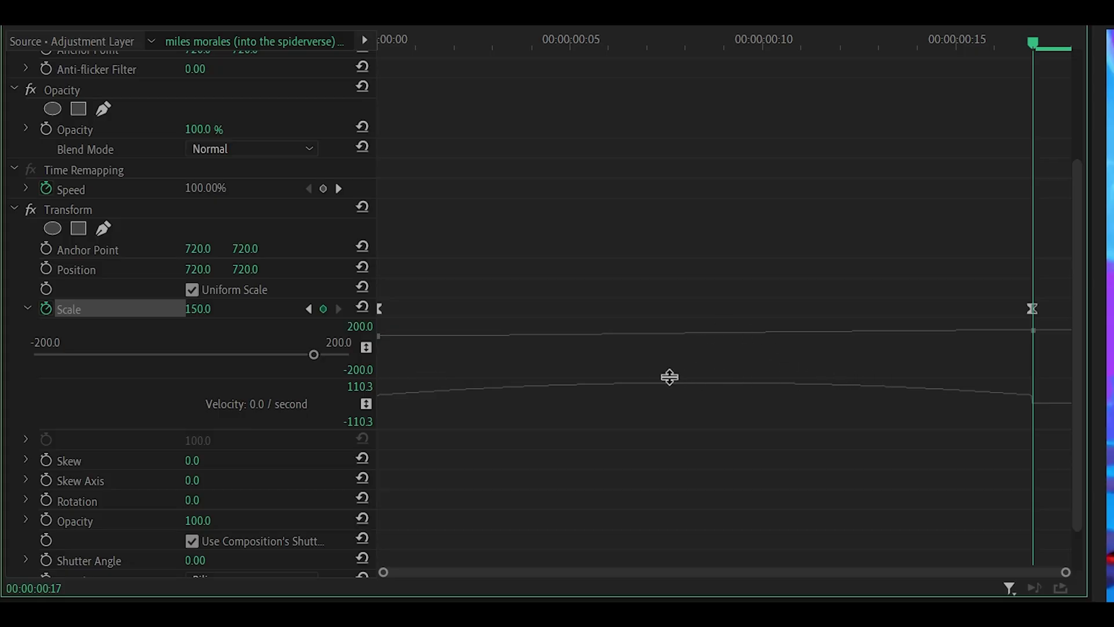
{"action": "left_click_drag", "start_coordinate": [669, 377], "coordinate": [669, 481]}
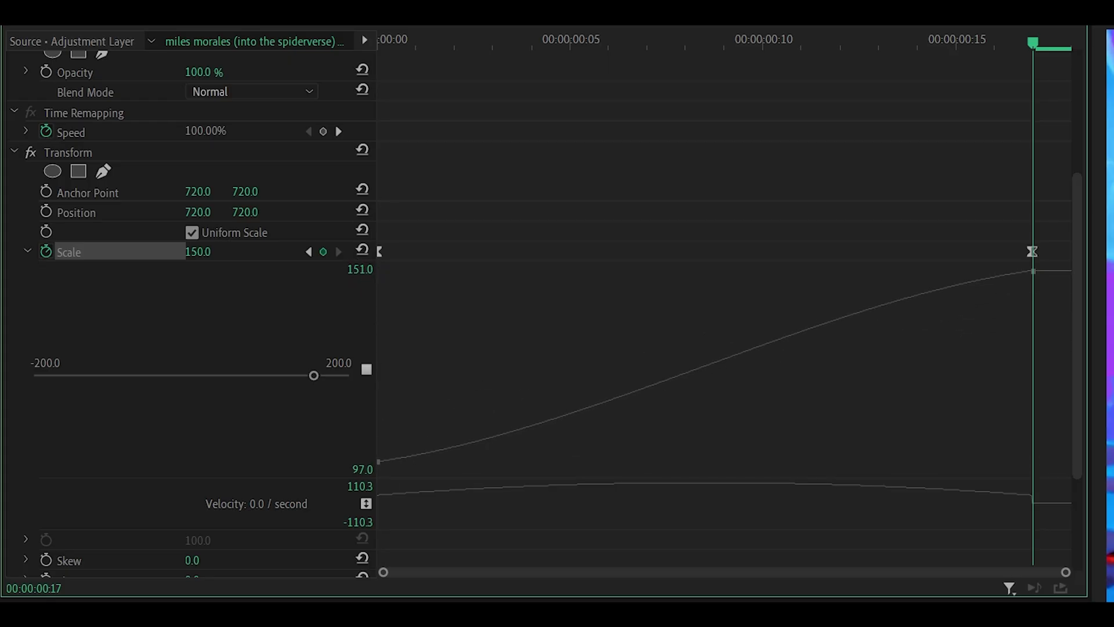
Shape the Scale curve with both Bezier handles so it rises steeply at the ends and flattens in the middle, then preview the zoom.
{"action": "left_click_drag", "start_coordinate": [1048, 233], "coordinate": [947, 249]}
{"action": "left_click_drag", "start_coordinate": [423, 285], "coordinate": [388, 294]}
{"action": "left_click_drag", "start_coordinate": [484, 446], "coordinate": [423, 396]}
{"action": "left_click_drag", "start_coordinate": [927, 287], "coordinate": [957, 329]}
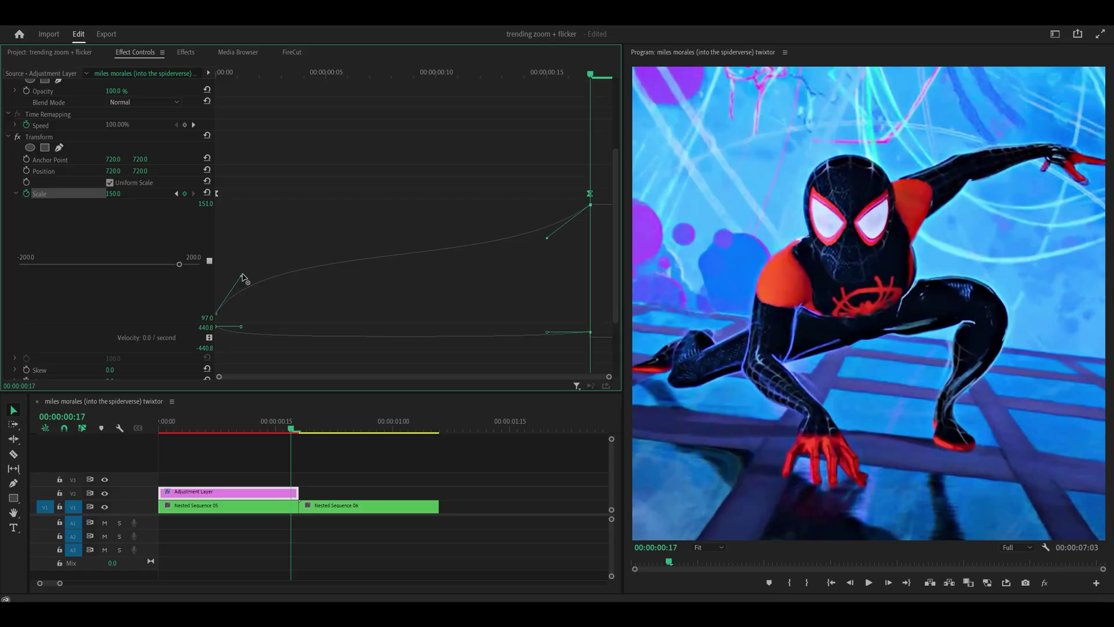
{"action": "left_click_drag", "start_coordinate": [243, 277], "coordinate": [237, 292]}
{"action": "left_click", "coordinate": [327, 209]}
{"action": "key", "text": "space"}
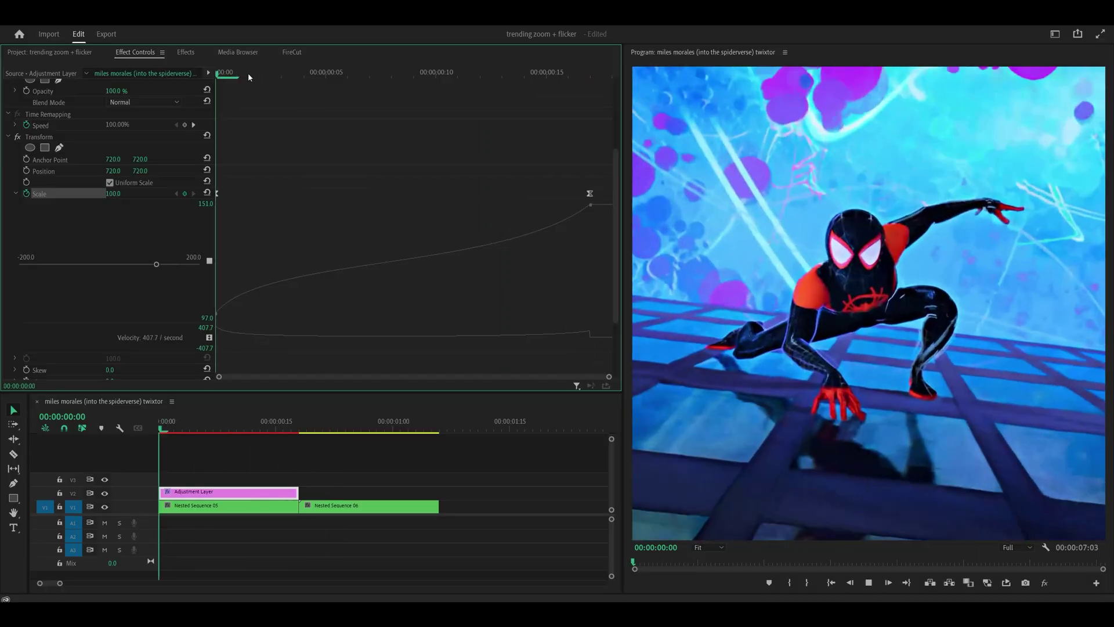
Try a steeper Scale curve at both keyframes, preview it and undo the handle changes.
{"action": "left_click", "coordinate": [310, 270]}
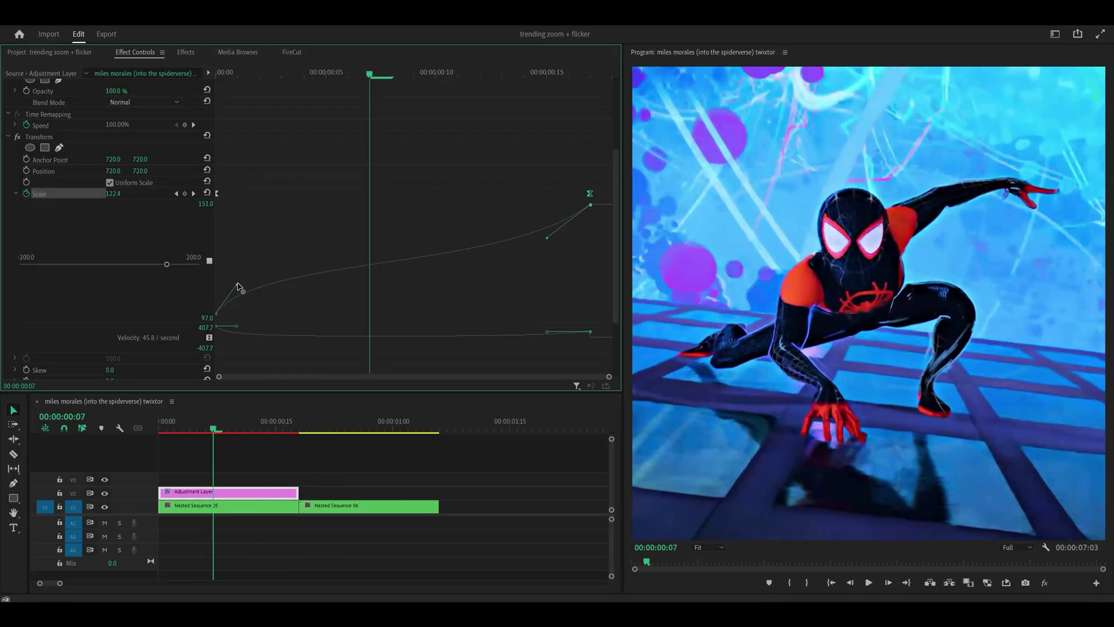
{"action": "left_click_drag", "start_coordinate": [240, 287], "coordinate": [243, 263]}
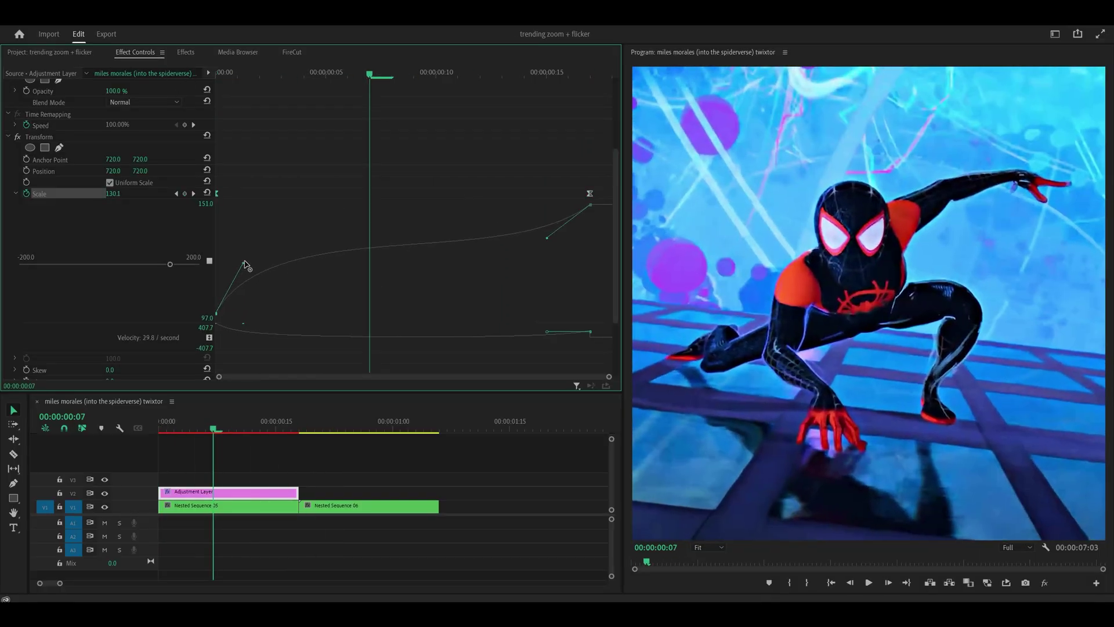
{"action": "left_click_drag", "start_coordinate": [546, 238], "coordinate": [547, 247]}
{"action": "left_click", "coordinate": [473, 286]}
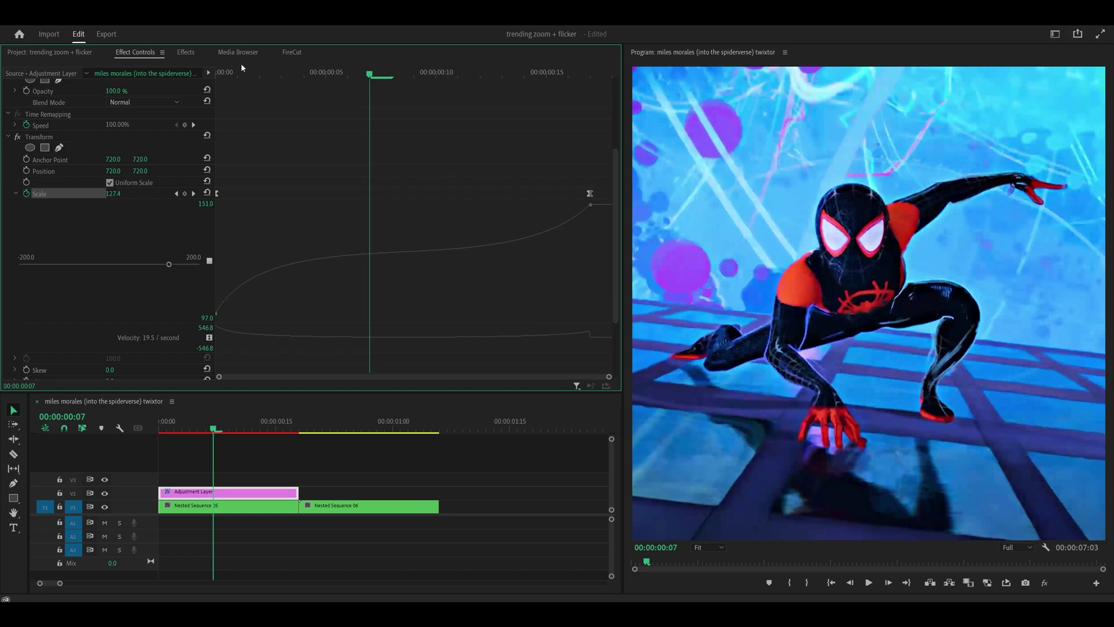
{"action": "key", "text": "space"}
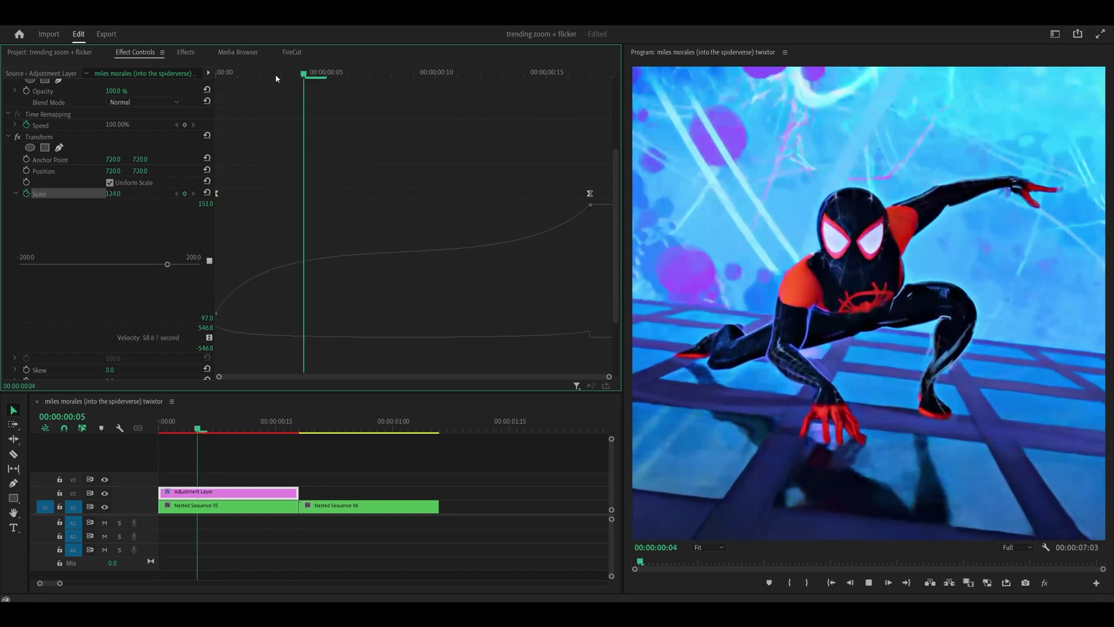
{"action": "key", "text": "space"}
{"action": "key", "text": "ctrl+z"}
{"action": "key", "text": "ctrl+z"}
Raise the Transform effect's Shutter Angle for motion blur and move the last Scale keyframe to the end of the adjustment layer.
{"action": "scroll", "coordinate": [432, 228], "scroll_direction": "down", "scroll_amount": 2}
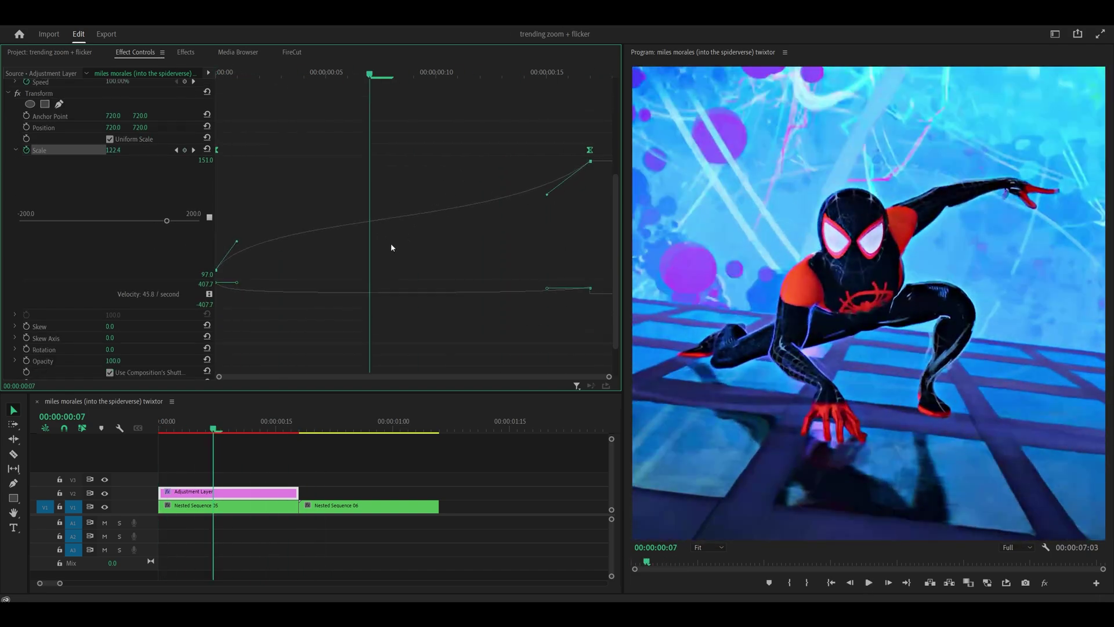
{"action": "left_click", "coordinate": [391, 244]}
{"action": "scroll", "coordinate": [390, 244], "scroll_direction": "down", "scroll_amount": 2}
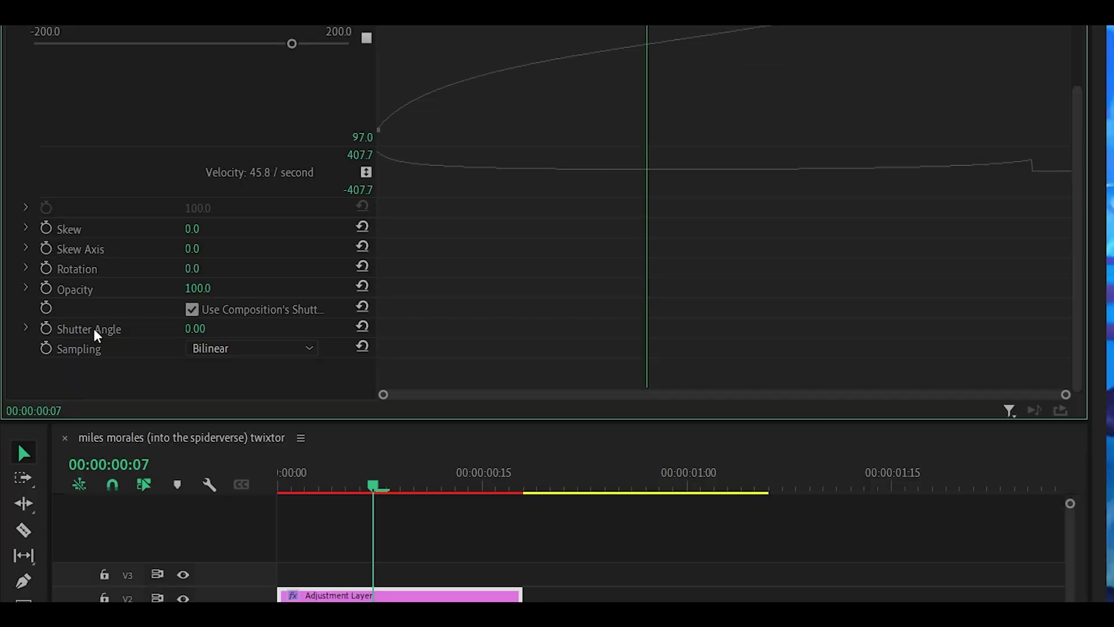
{"action": "left_click_drag", "start_coordinate": [199, 328], "coordinate": [408, 329]}
{"action": "scroll", "coordinate": [538, 235], "scroll_direction": "up", "scroll_amount": 2}
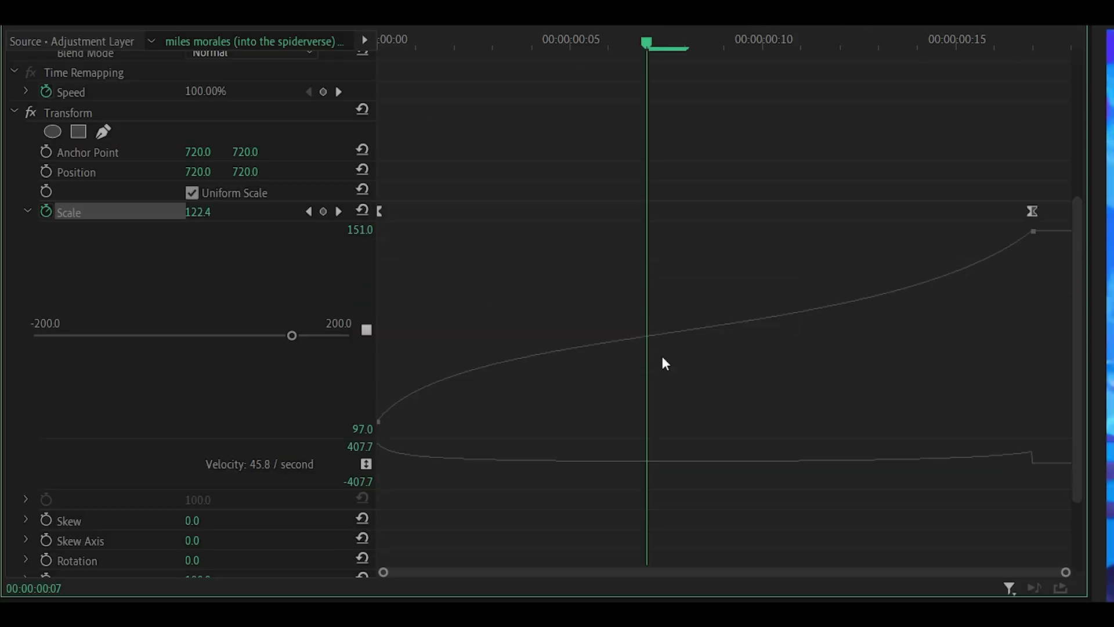
{"action": "left_click_drag", "start_coordinate": [1034, 212], "coordinate": [1070, 211]}
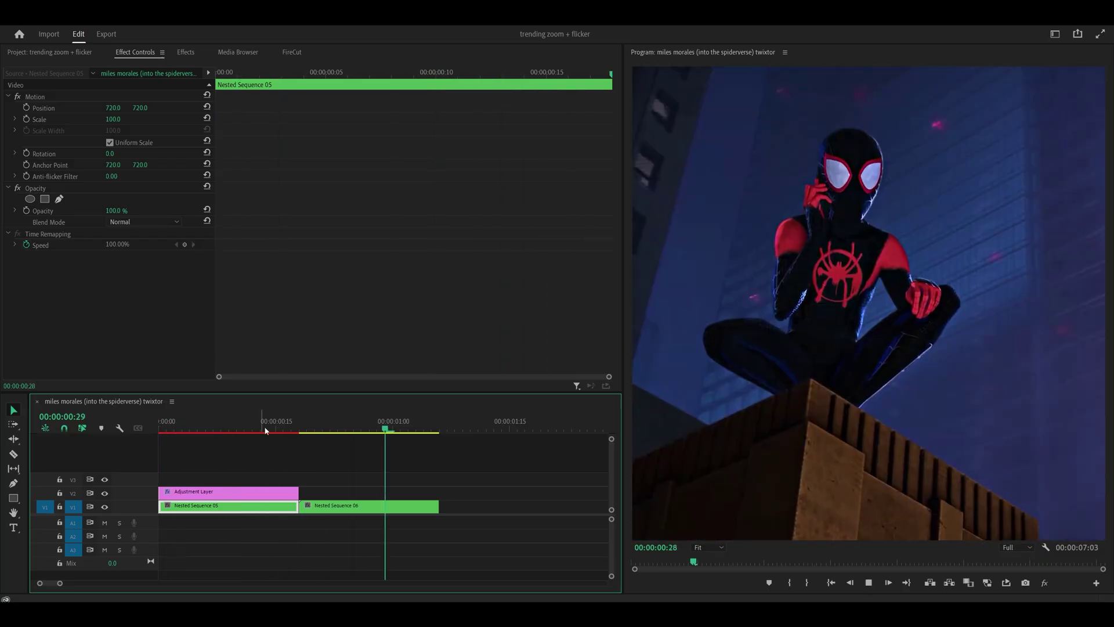
Place an adjustment layer above Nested Sequence 06, matching that clip's length, and apply the Transform effect to it.
{"action": "left_click", "coordinate": [301, 426]}
{"action": "left_click", "coordinate": [50, 52]}
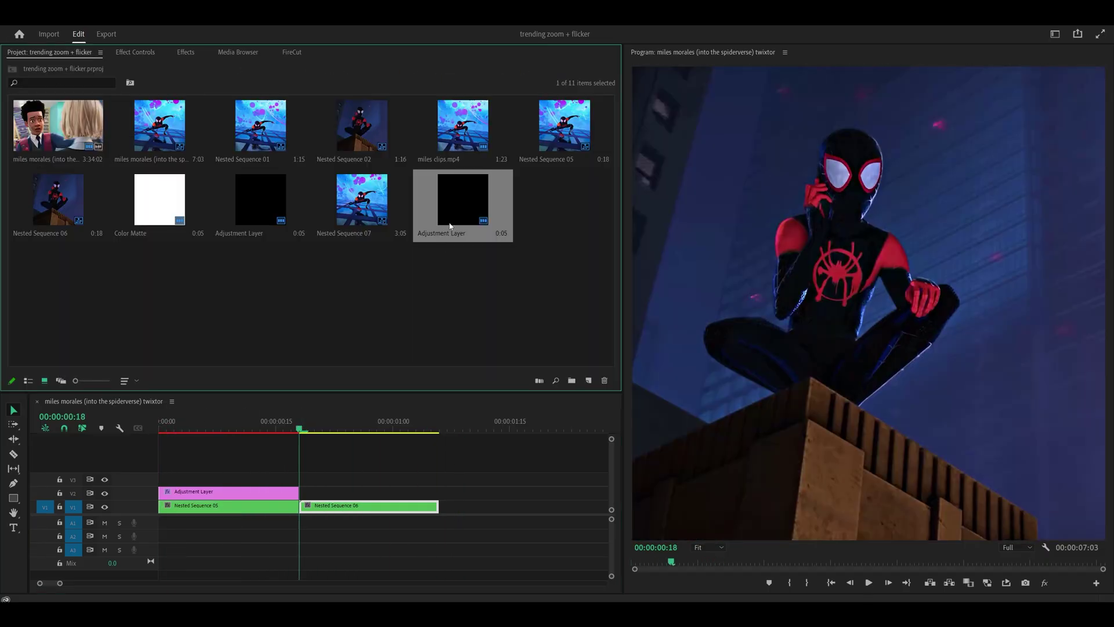
{"action": "left_click_drag", "start_coordinate": [359, 441], "coordinate": [435, 489]}
{"action": "left_click", "coordinate": [366, 491]}
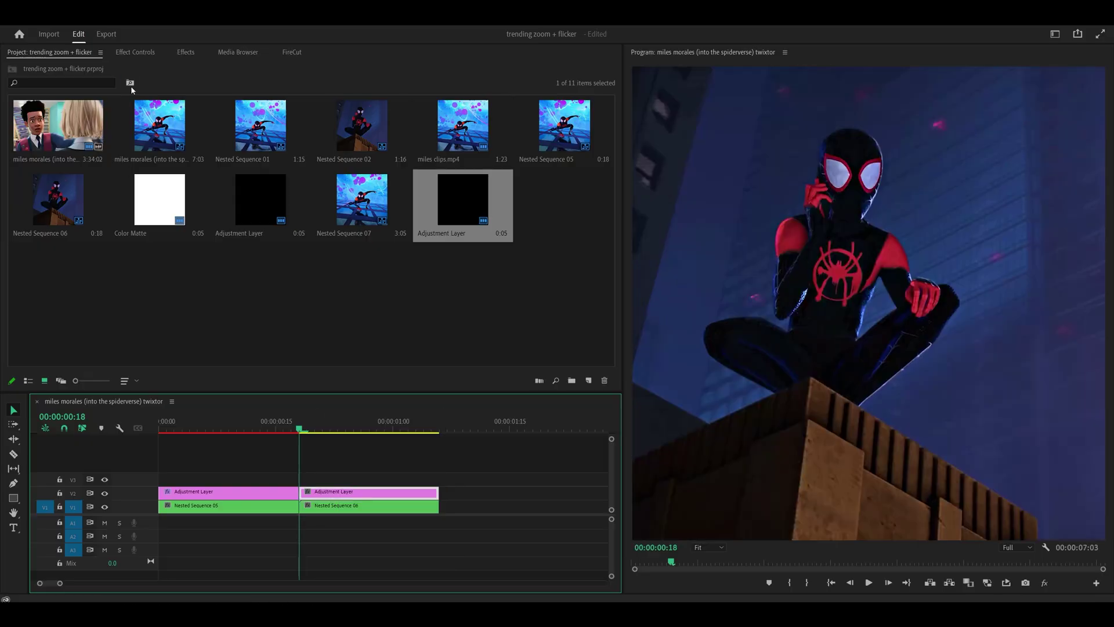
{"action": "left_click", "coordinate": [186, 53]}
{"action": "left_click_drag", "start_coordinate": [53, 167], "coordinate": [333, 493]}
Keyframe the second layer's Transform Scale at 175 on its first frame and reset it to 100 at 00:00:01:05.
{"action": "left_click", "coordinate": [135, 53]}
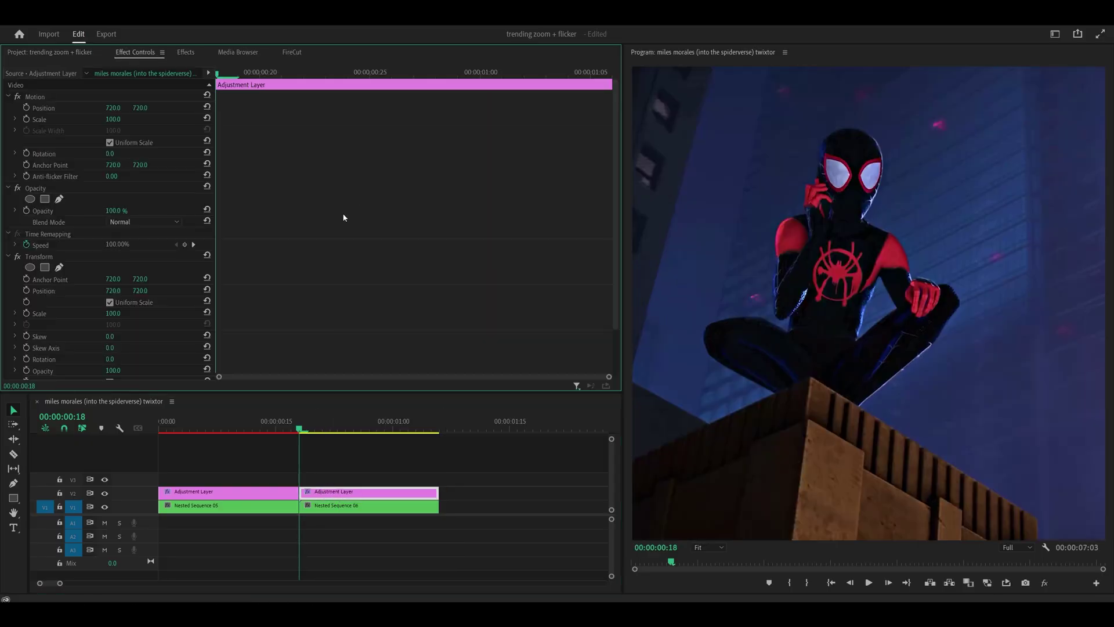
{"action": "scroll", "coordinate": [344, 218], "scroll_direction": "down", "scroll_amount": 3}
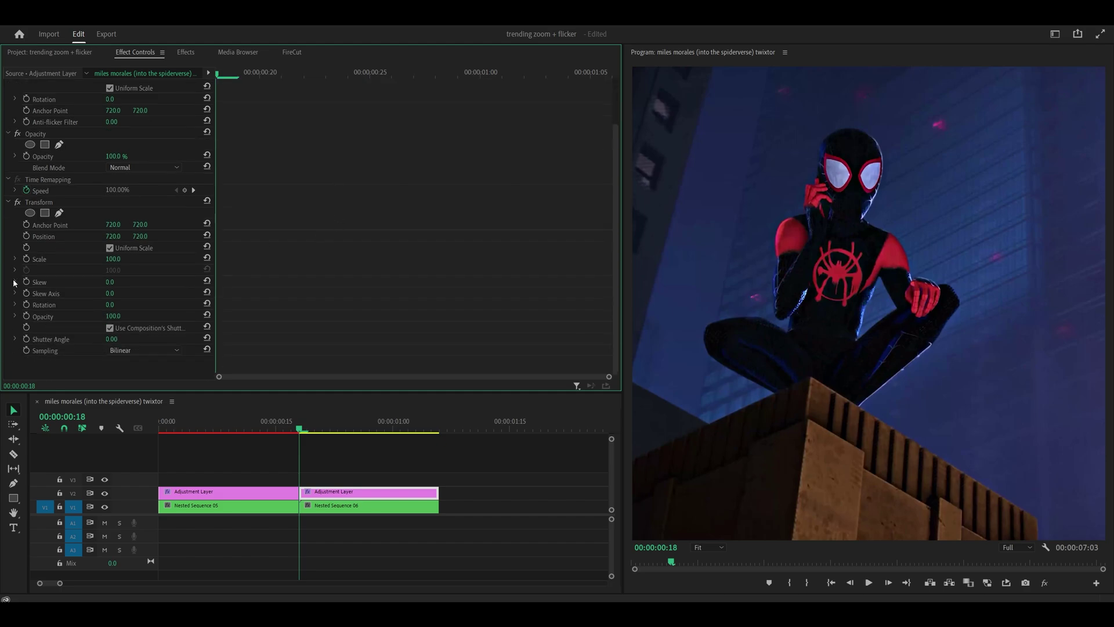
{"action": "left_click", "coordinate": [26, 262]}
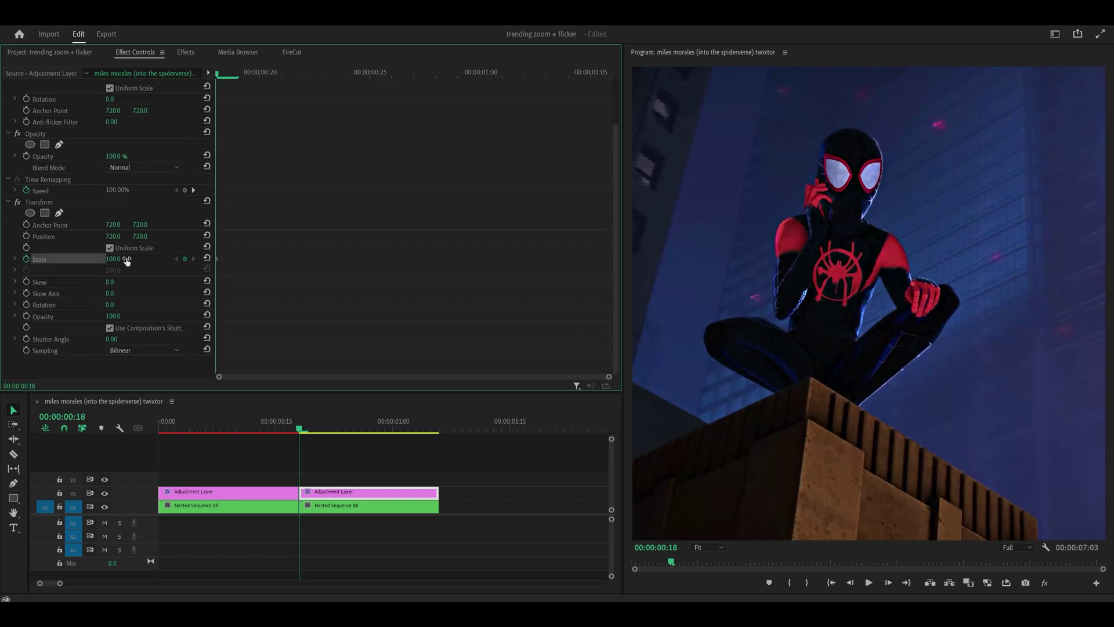
{"action": "left_click", "coordinate": [126, 258]}
{"action": "type", "text": "175"}
{"action": "key", "text": "Return"}
{"action": "left_click", "coordinate": [433, 429]}
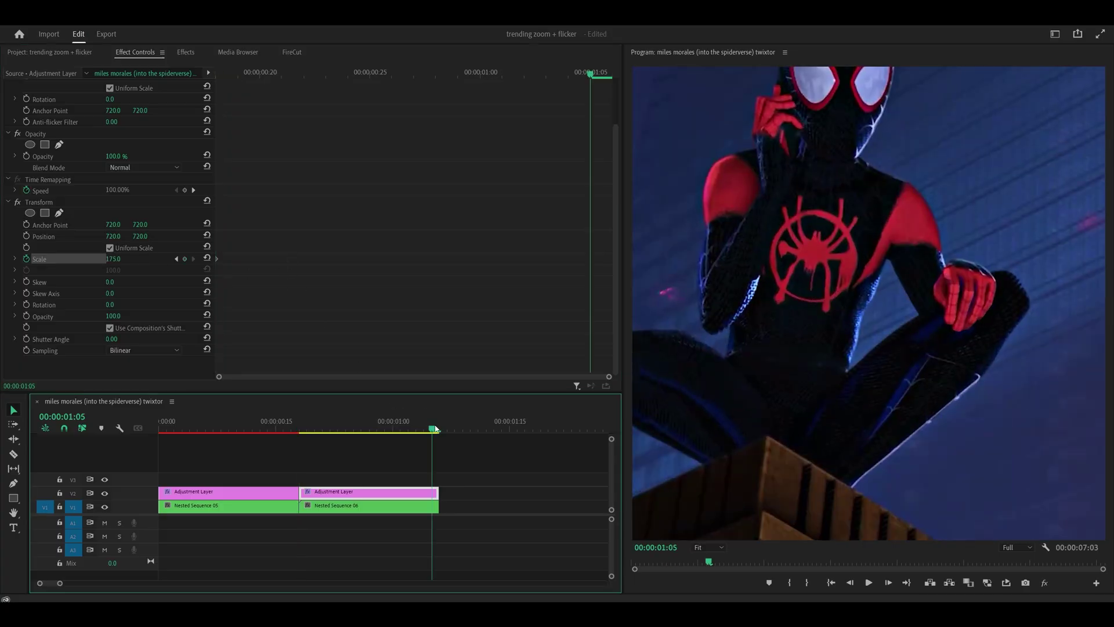
{"action": "left_click", "coordinate": [207, 258]}
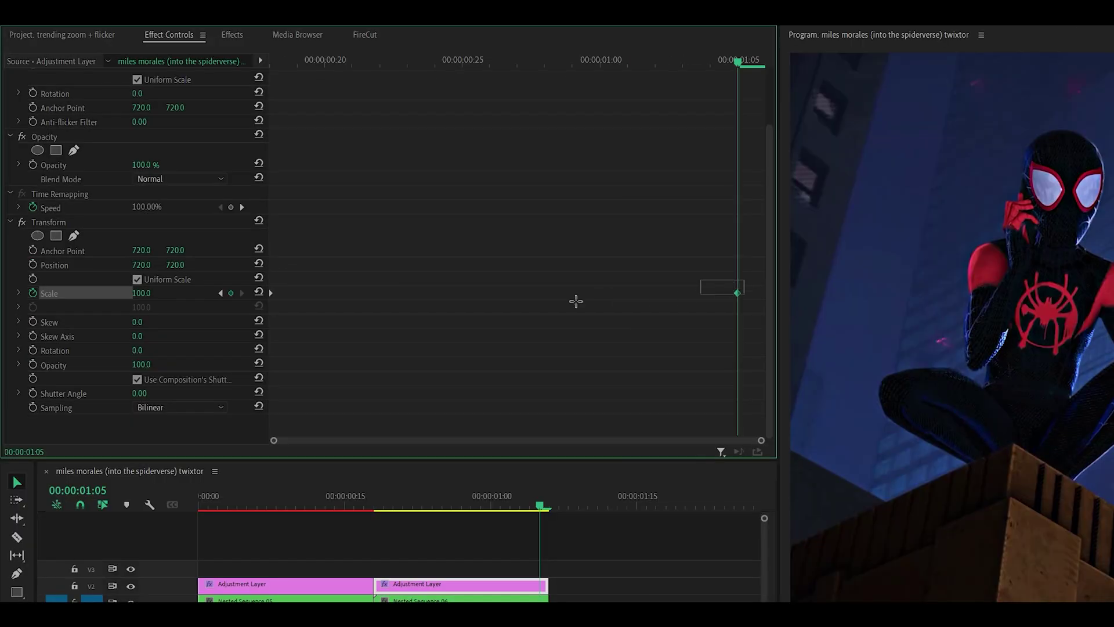
Select both Scale keyframes of the second adjustment layer and change their interpolation to Bezier.
{"action": "left_click_drag", "start_coordinate": [576, 301], "coordinate": [260, 318]}
{"action": "right_click", "coordinate": [737, 294]}
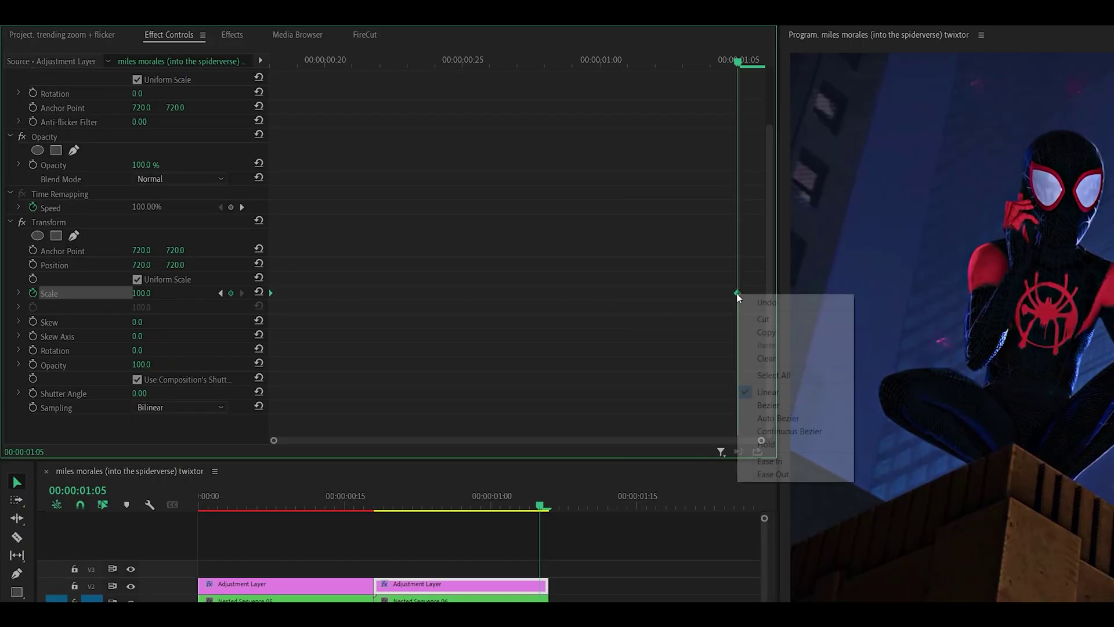
{"action": "left_click", "coordinate": [763, 404]}
Expand and enlarge the second layer's Scale graph and set its value range to 95.0–175.0.
{"action": "left_click", "coordinate": [19, 292]}
{"action": "scroll", "coordinate": [406, 264], "scroll_direction": "down", "scroll_amount": 2}
{"action": "left_click_drag", "start_coordinate": [439, 268], "coordinate": [439, 411]}
{"action": "scroll", "coordinate": [502, 283], "scroll_direction": "down", "scroll_amount": 2}
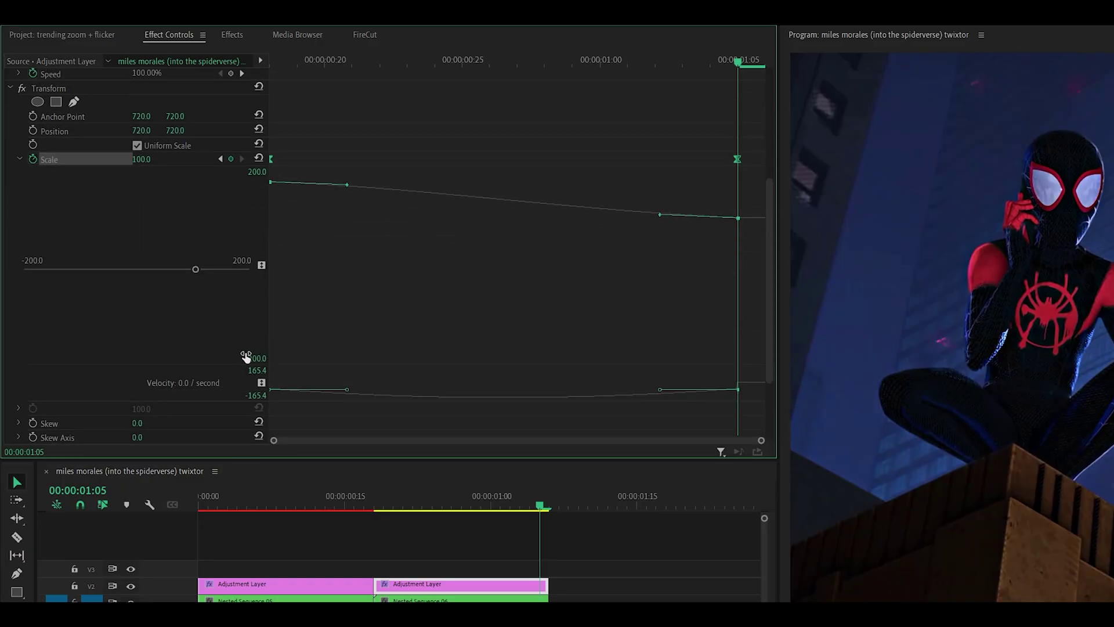
{"action": "left_click_drag", "start_coordinate": [253, 357], "coordinate": [424, 357]}
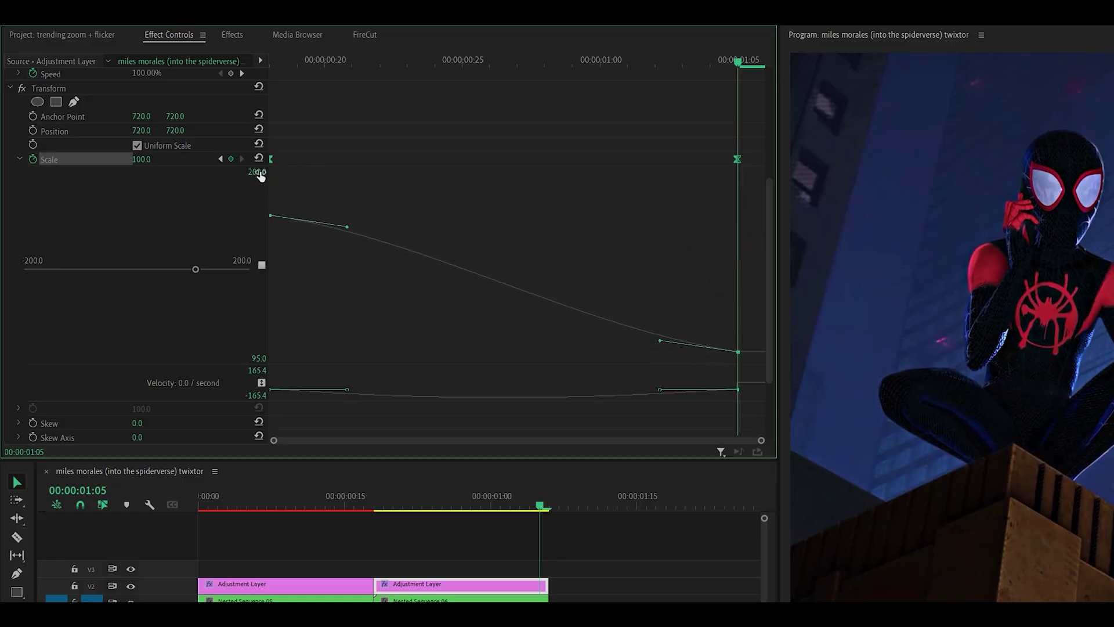
{"action": "left_click_drag", "start_coordinate": [260, 176], "coordinate": [240, 176]}
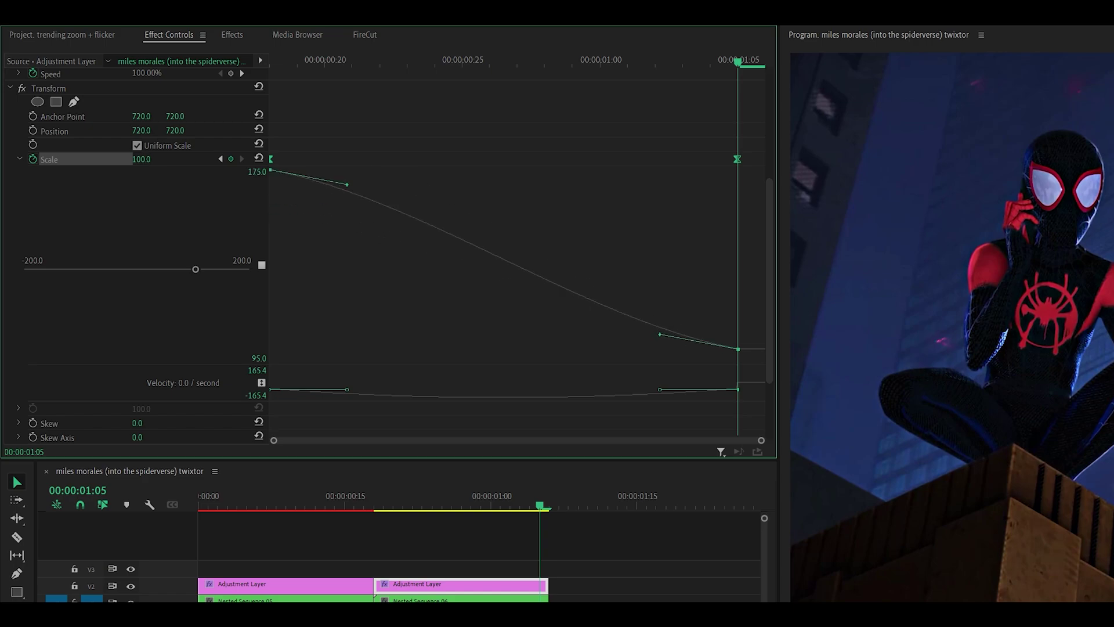
Shape the second layer's Scale curve to drop steeply at both ends and flatten in the middle, then preview the zoom-out.
{"action": "left_click", "coordinate": [577, 184]}
{"action": "left_click", "coordinate": [271, 159]}
{"action": "left_click_drag", "start_coordinate": [347, 186], "coordinate": [316, 225]}
{"action": "left_click_drag", "start_coordinate": [659, 335], "coordinate": [669, 298]}
{"action": "left_click", "coordinate": [546, 171]}
{"action": "left_click", "coordinate": [289, 60]}
{"action": "key", "text": "space"}
{"action": "left_click", "coordinate": [289, 60]}
{"action": "key", "text": "space"}
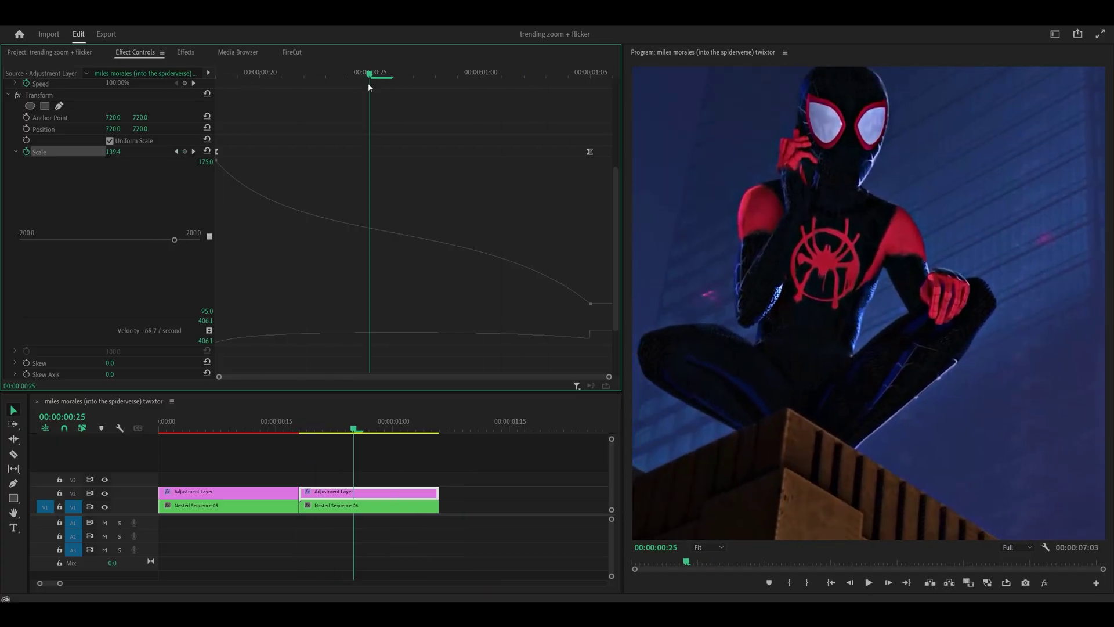
Steepen the start of the second adjustment layer's Scale curve with the first keyframe's Bezier handle, and preview the zoom-out.
{"action": "key", "text": "space"}
{"action": "left_click", "coordinate": [216, 152]}
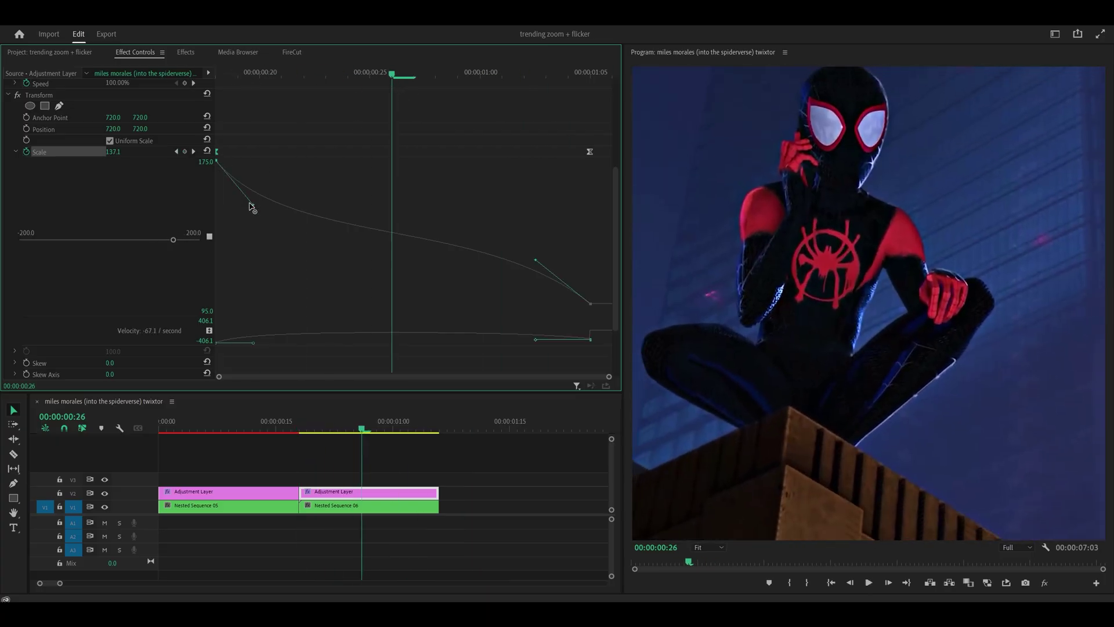
{"action": "left_click_drag", "start_coordinate": [251, 207], "coordinate": [244, 211]}
{"action": "left_click", "coordinate": [244, 84]}
{"action": "key", "text": "space"}
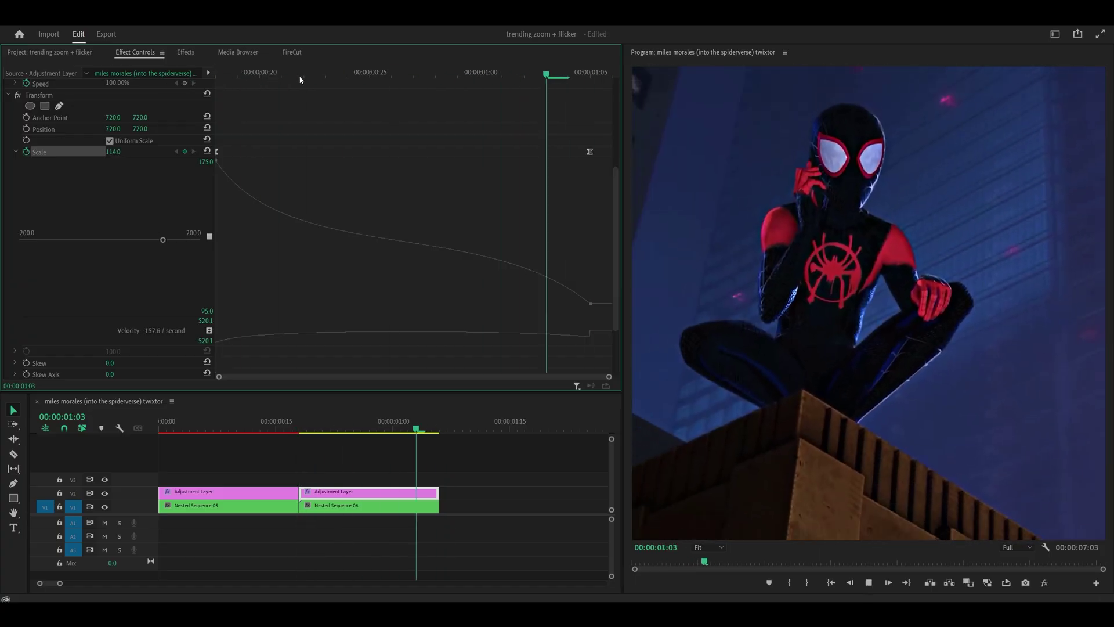
Raise the second layer's Transform Shutter Angle for motion blur and move its last Scale keyframe to the layer's end.
{"action": "scroll", "coordinate": [275, 297], "scroll_direction": "down", "scroll_amount": 3}
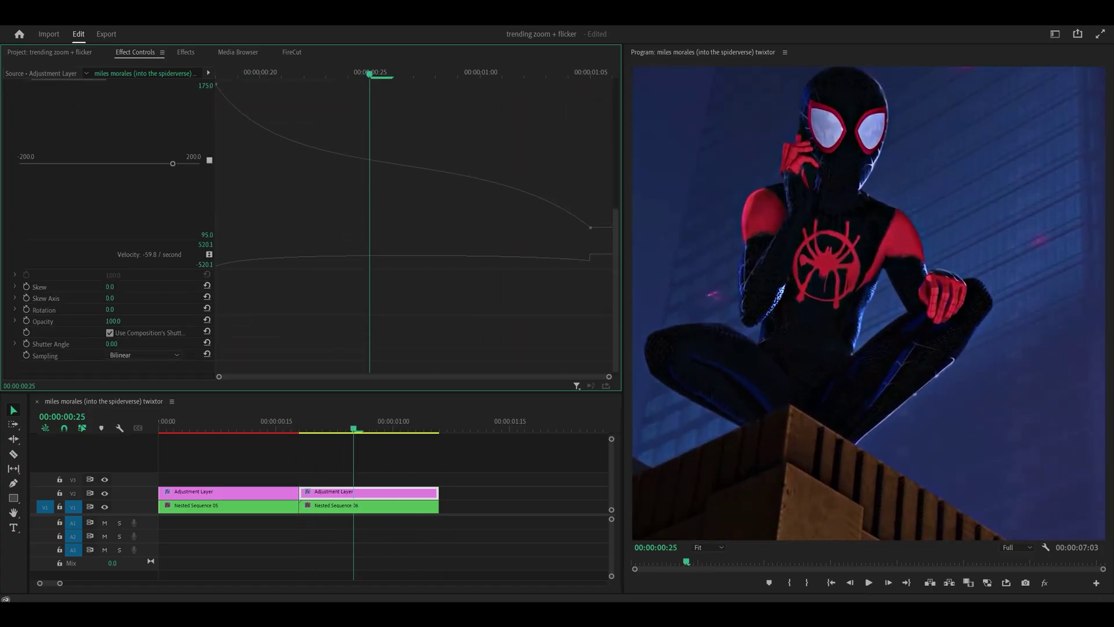
{"action": "left_click_drag", "start_coordinate": [111, 343], "coordinate": [321, 344]}
{"action": "scroll", "coordinate": [262, 323], "scroll_direction": "up", "scroll_amount": 3}
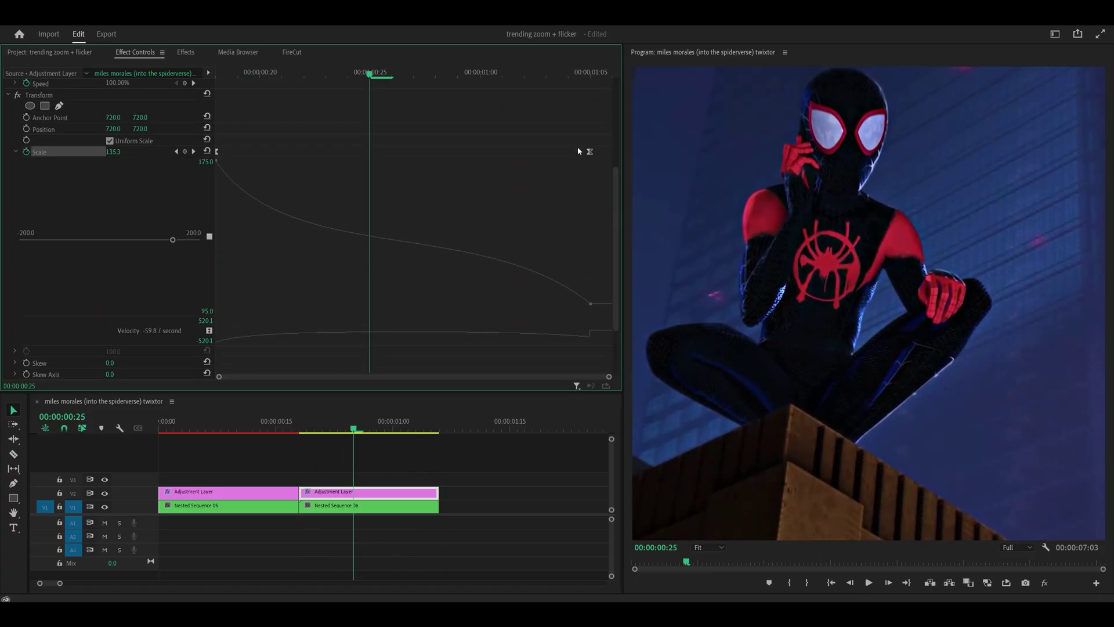
{"action": "left_click_drag", "start_coordinate": [590, 154], "coordinate": [618, 158]}
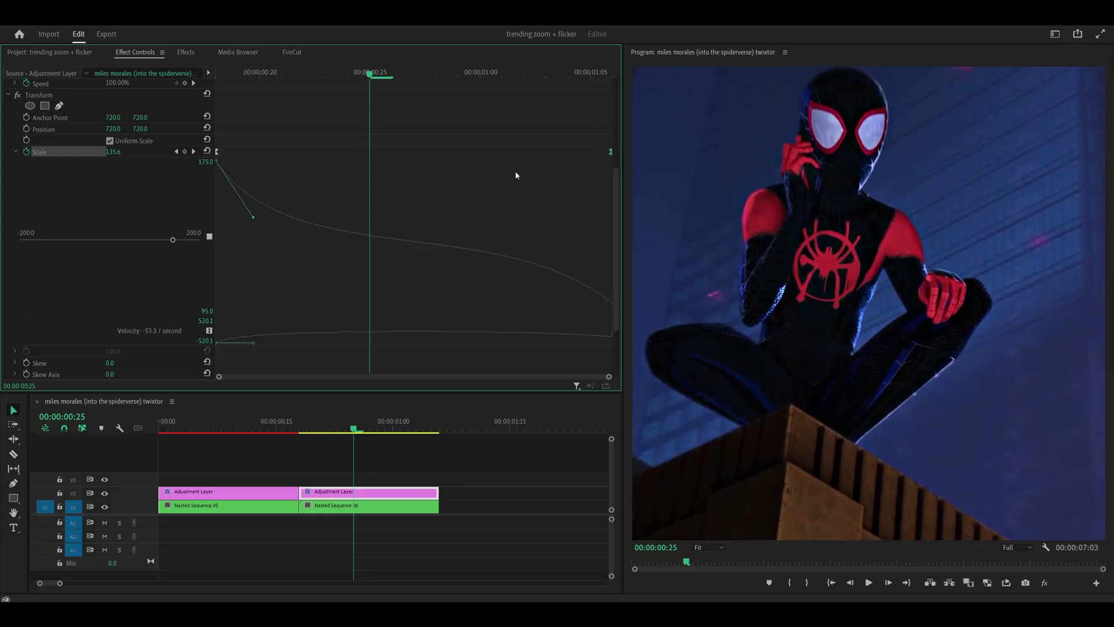
Try replacing the second adjustment layer with a duplicate of the first one and play the transition.
{"action": "left_click", "coordinate": [300, 430]}
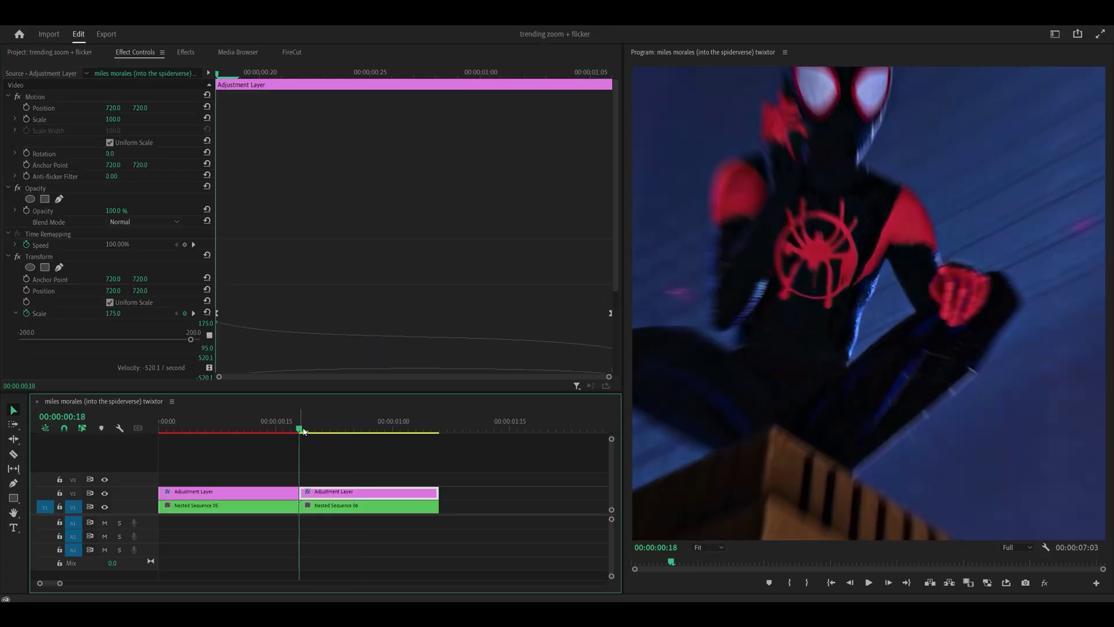
{"action": "mouse_move", "coordinate": [303, 430]}
{"action": "left_mouse_down"}
{"action": "mouse_move", "coordinate": [346, 430]}
{"action": "mouse_move", "coordinate": [296, 435]}
{"action": "left_mouse_up"}
{"action": "key", "text": "Delete"}
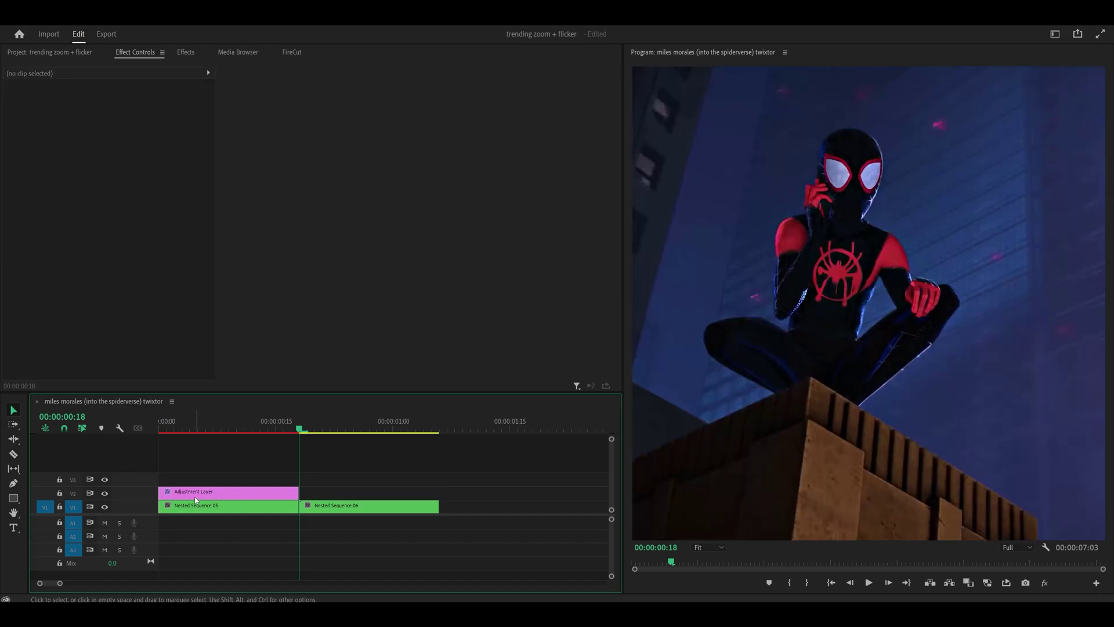
{"action": "left_click_drag", "start_coordinate": [172, 492], "coordinate": [312, 496]}
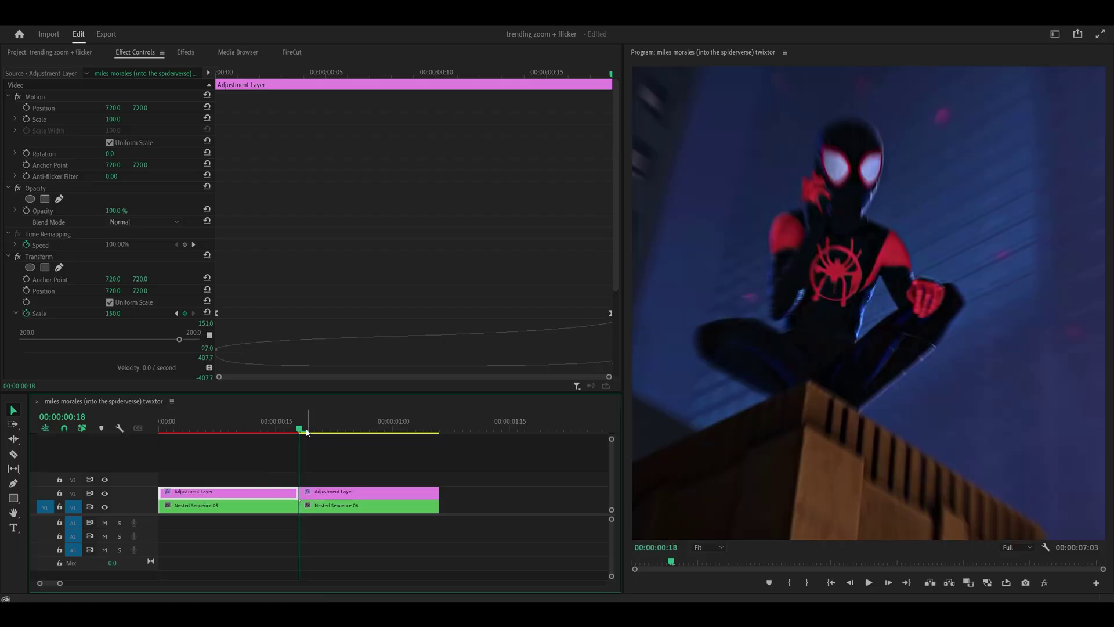
{"action": "key", "text": "space"}
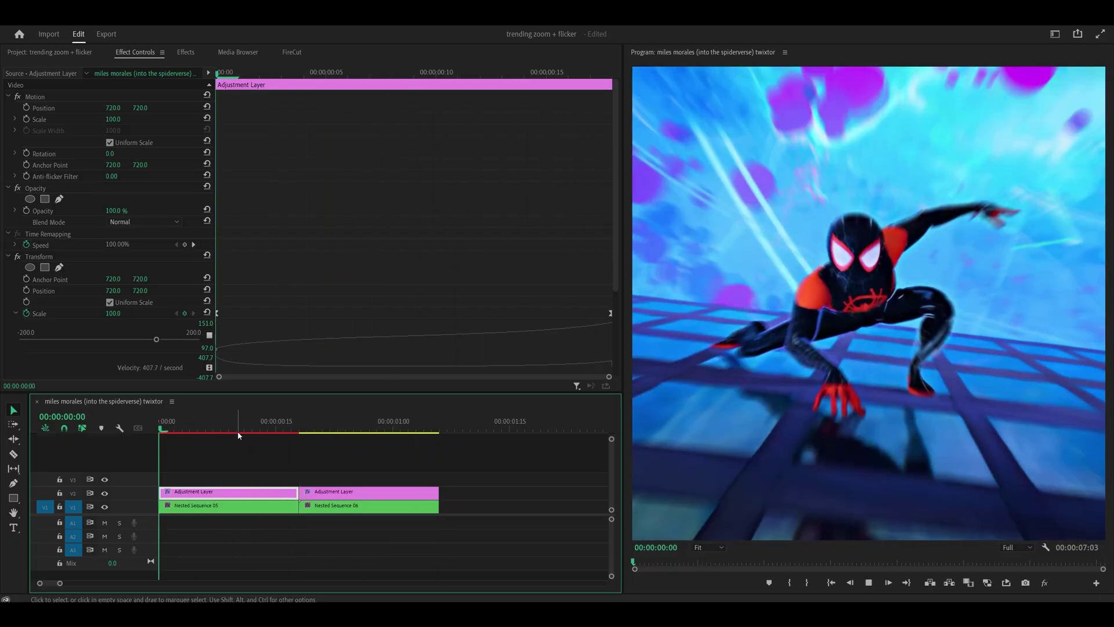
{"action": "left_click_drag", "start_coordinate": [241, 429], "coordinate": [299, 435]}
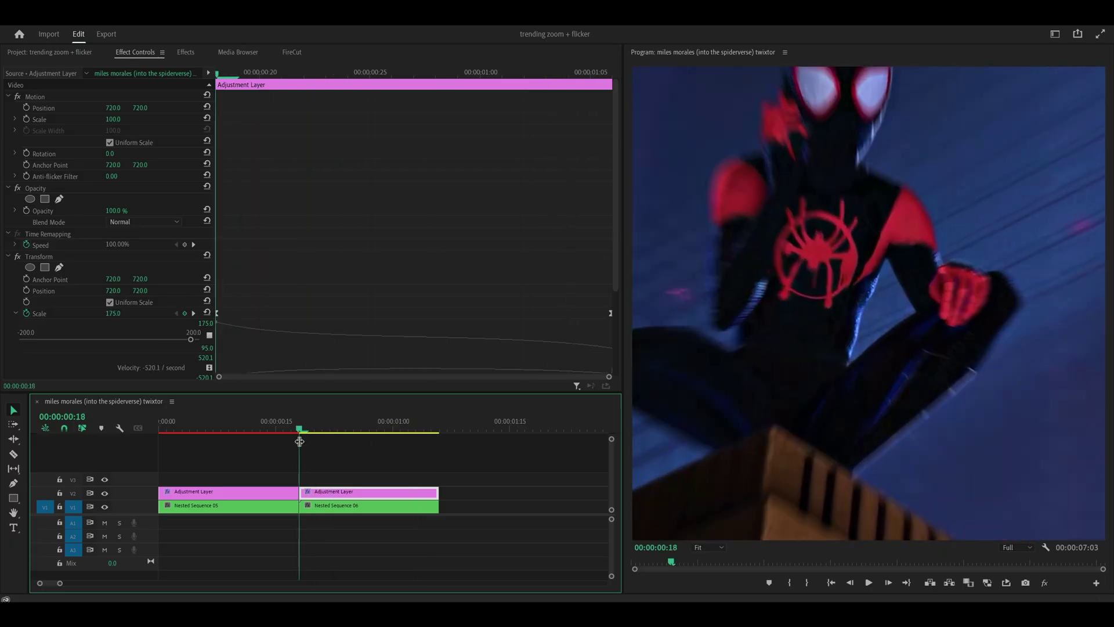
Create a 1440 × 1440 color matte in pure white (FFFFFF) at 30.00 fps and name it WHITE.
{"action": "left_click", "coordinate": [69, 51]}
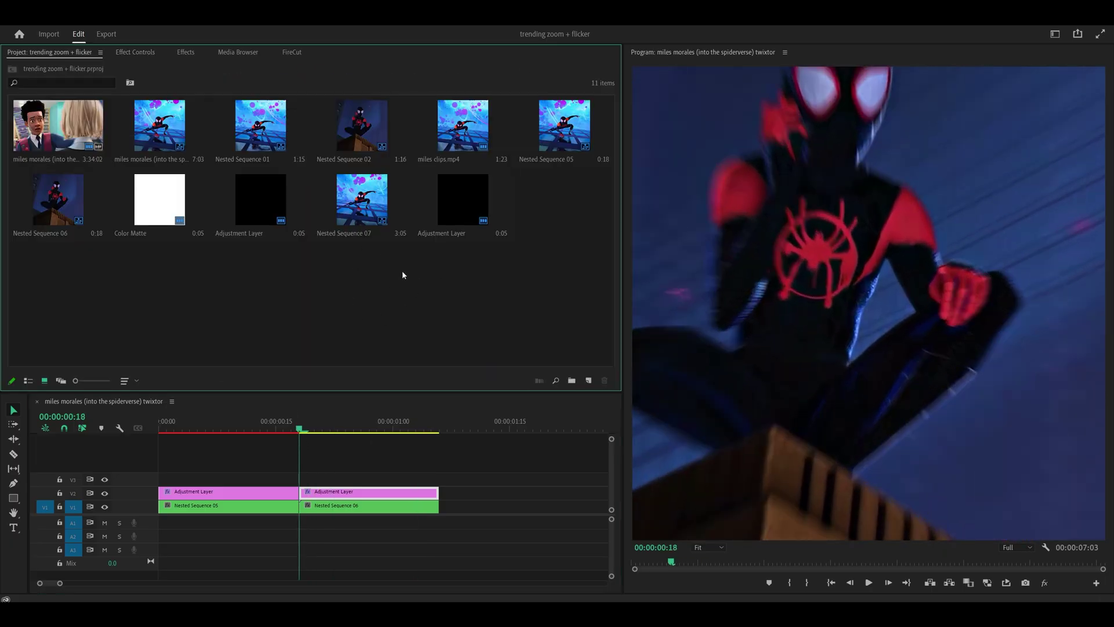
{"action": "right_click", "coordinate": [386, 268]}
{"action": "mouse_move", "coordinate": [404, 306]}
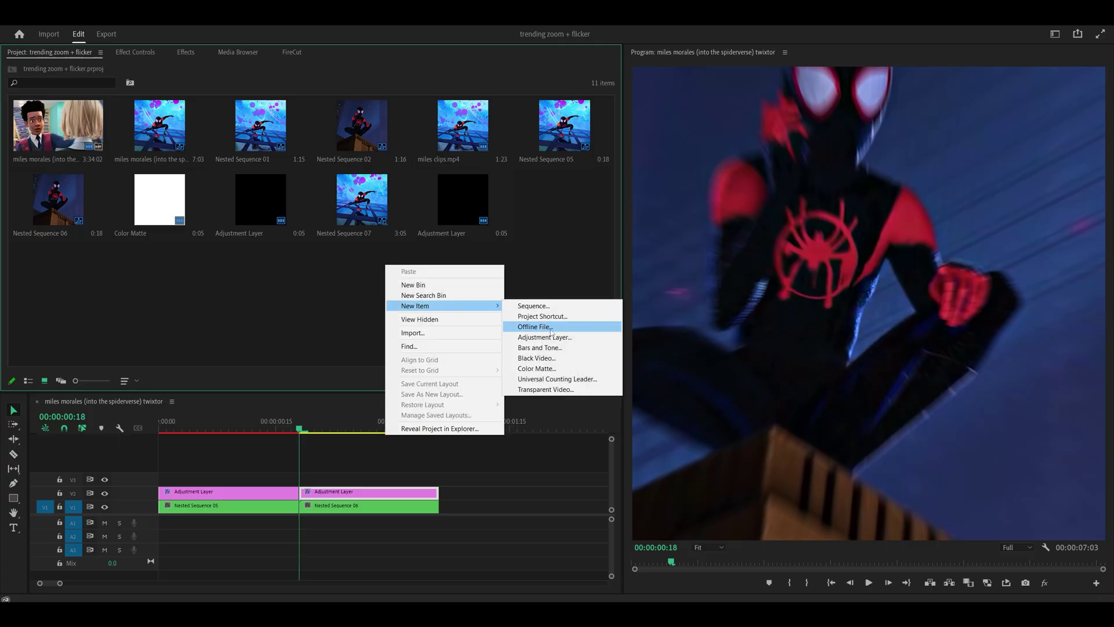
{"action": "left_click", "coordinate": [536, 368]}
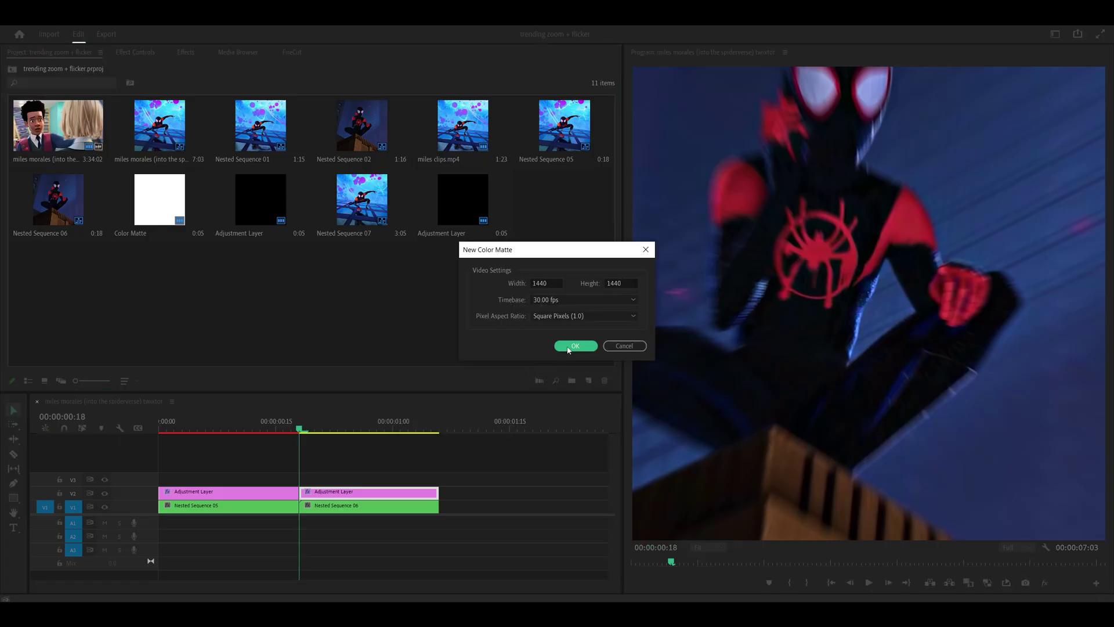
{"action": "left_click", "coordinate": [573, 346]}
{"action": "left_click_drag", "start_coordinate": [462, 350], "coordinate": [426, 375]}
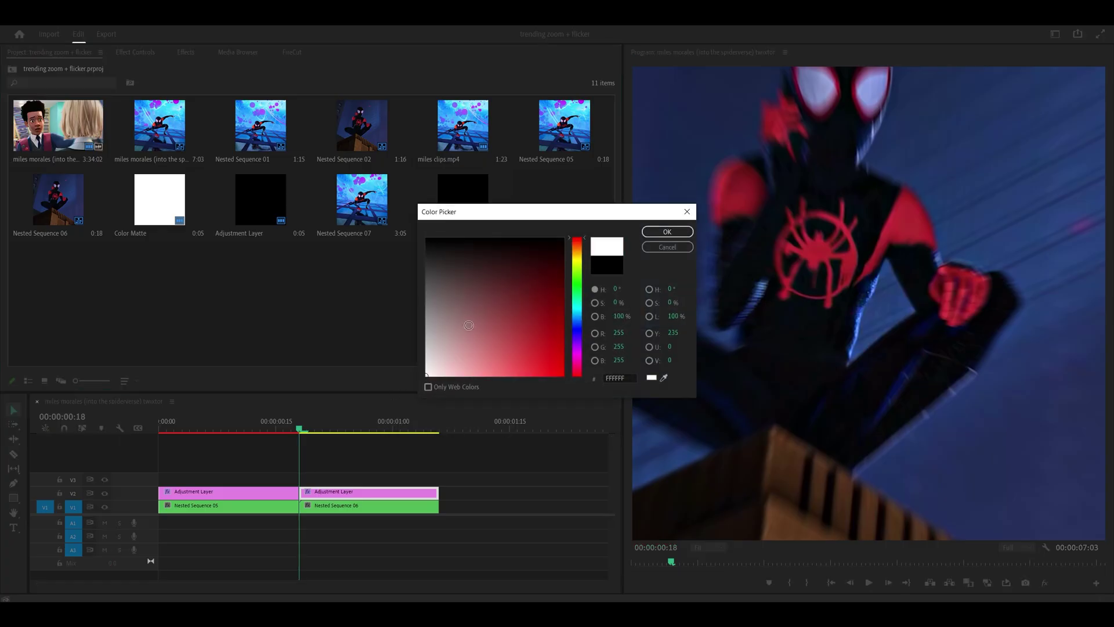
{"action": "left_click", "coordinate": [666, 232]}
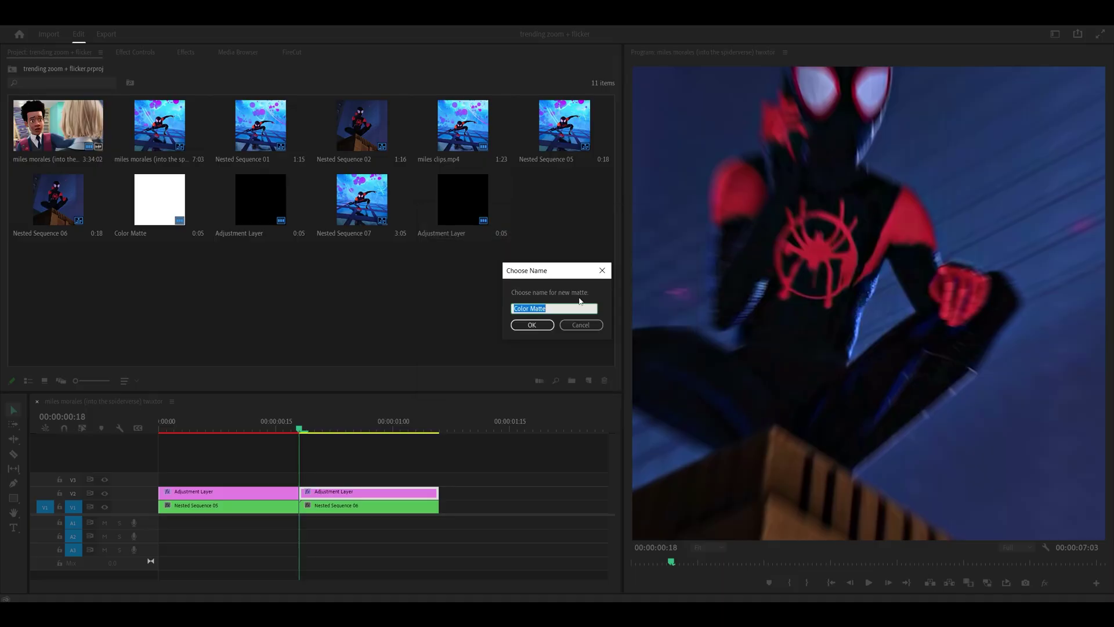
{"action": "type", "text": "WHITE"}
{"action": "key", "text": "Return"}
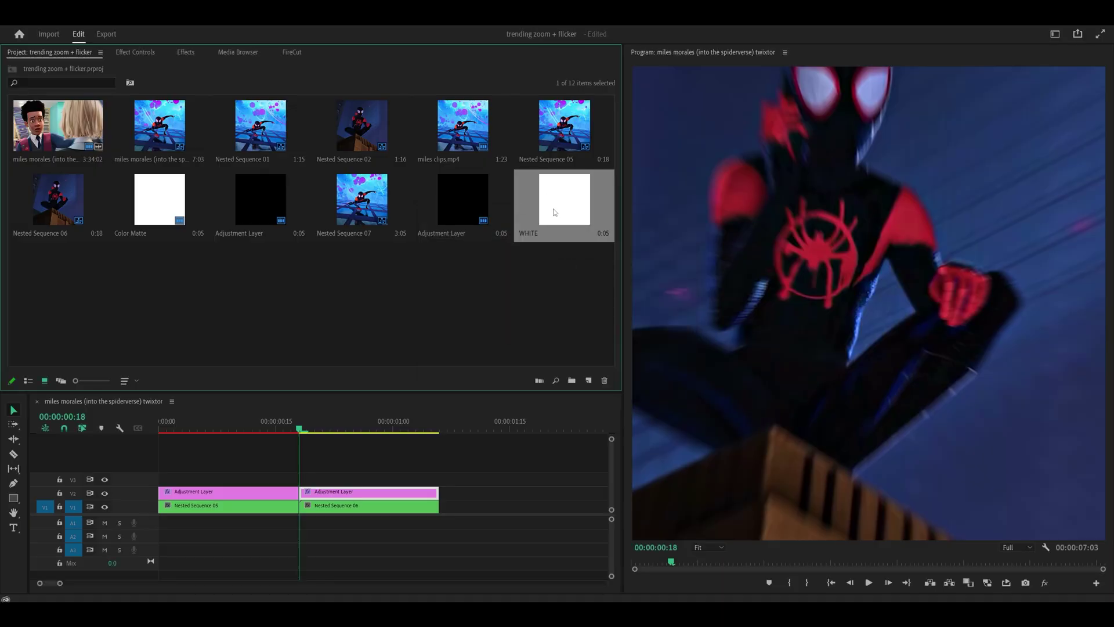
Place the WHITE matte on track V3 across the cut between the two nested clips and save the project.
{"action": "left_click_drag", "start_coordinate": [374, 425], "coordinate": [283, 476]}
{"action": "scroll", "coordinate": [271, 471], "scroll_direction": "up", "scroll_amount": 2}
{"action": "scroll", "coordinate": [303, 451], "scroll_direction": "left", "scroll_amount": 4}
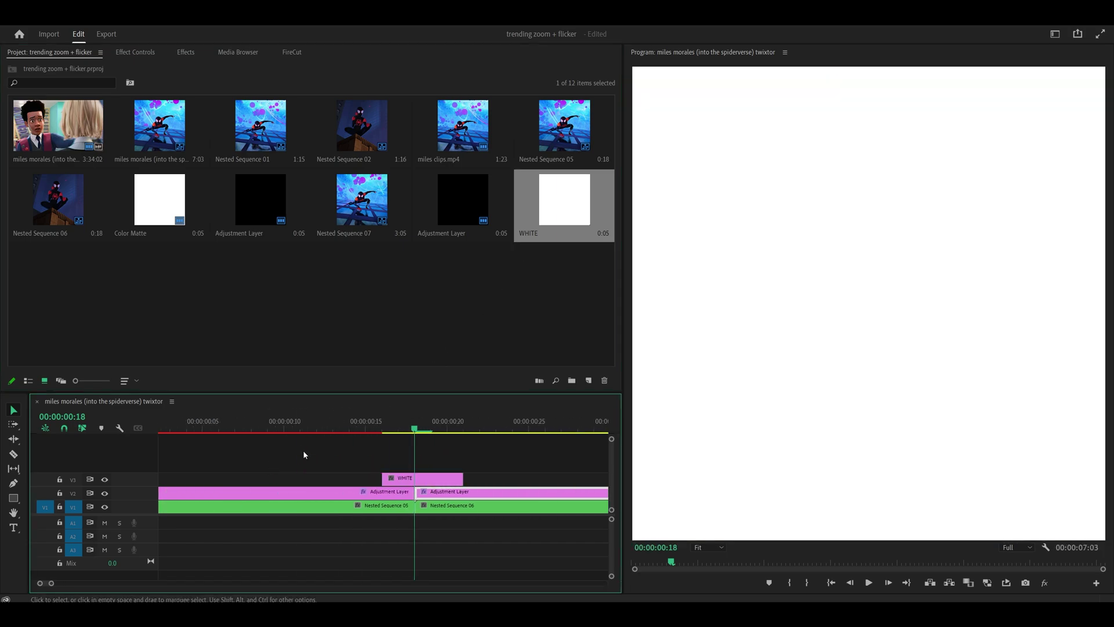
{"action": "scroll", "coordinate": [303, 450], "scroll_direction": "right", "scroll_amount": 1}
{"action": "left_click", "coordinate": [427, 457]}
{"action": "key", "text": "ctrl+s"}
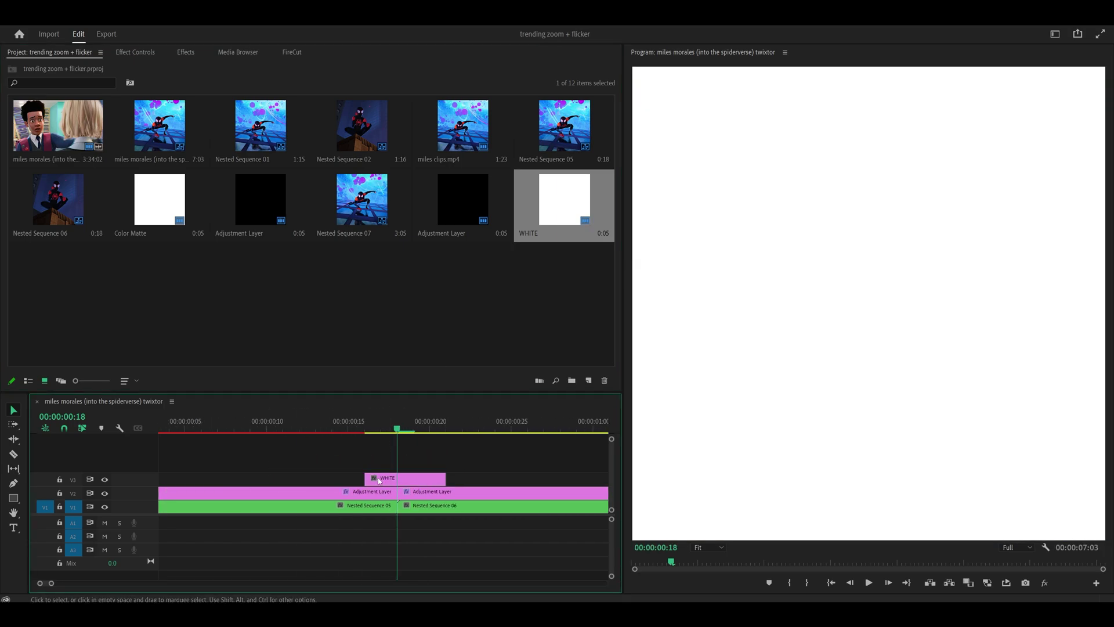
Extend the start of the WHITE matte back to 00:00:00:15, three frames before the cut, and check it frame by frame.
{"action": "key", "text": "Left"}
{"action": "key", "text": "Left"}
{"action": "key", "text": "Left"}
{"action": "left_click_drag", "start_coordinate": [358, 479], "coordinate": [348, 479]}
{"action": "key", "text": "Right"}
{"action": "key", "text": "Right"}
{"action": "key", "text": "Right"}
{"action": "key", "text": "Right"}
{"action": "key", "text": "Right"}
{"action": "key", "text": "Right"}
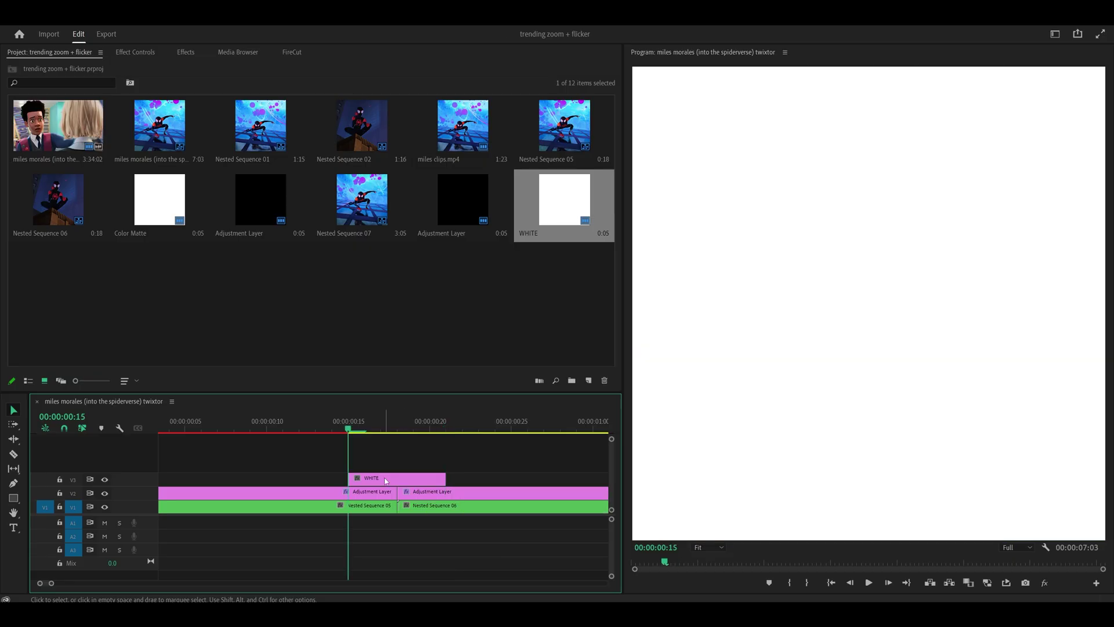
Set the WHITE matte's blend mode to Linear Dodge (Add).
{"action": "left_click", "coordinate": [386, 481]}
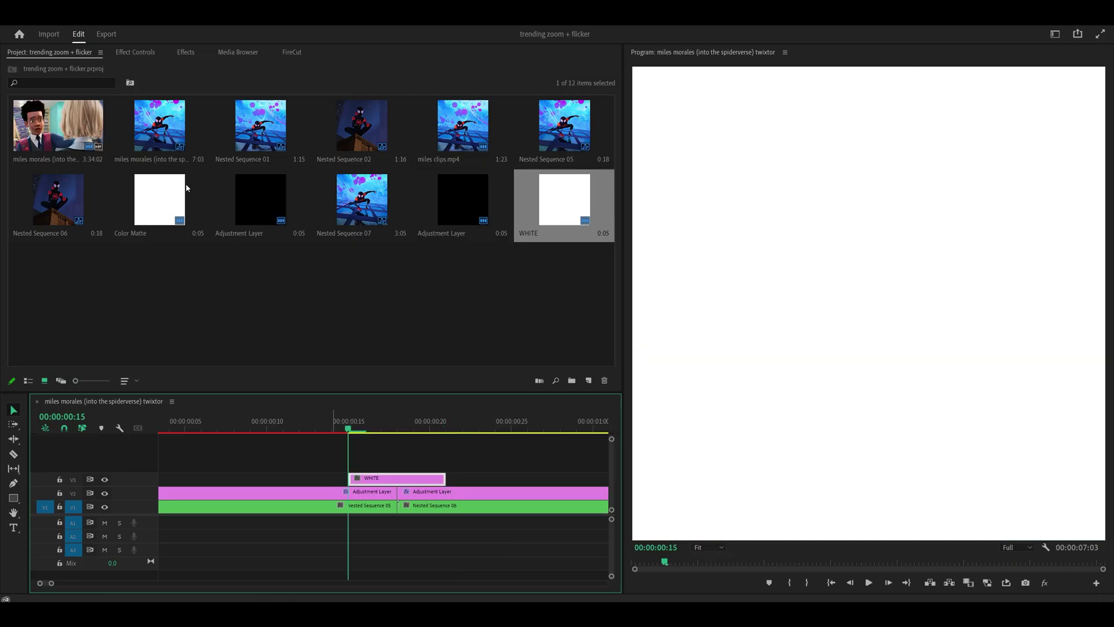
{"action": "left_click", "coordinate": [145, 53]}
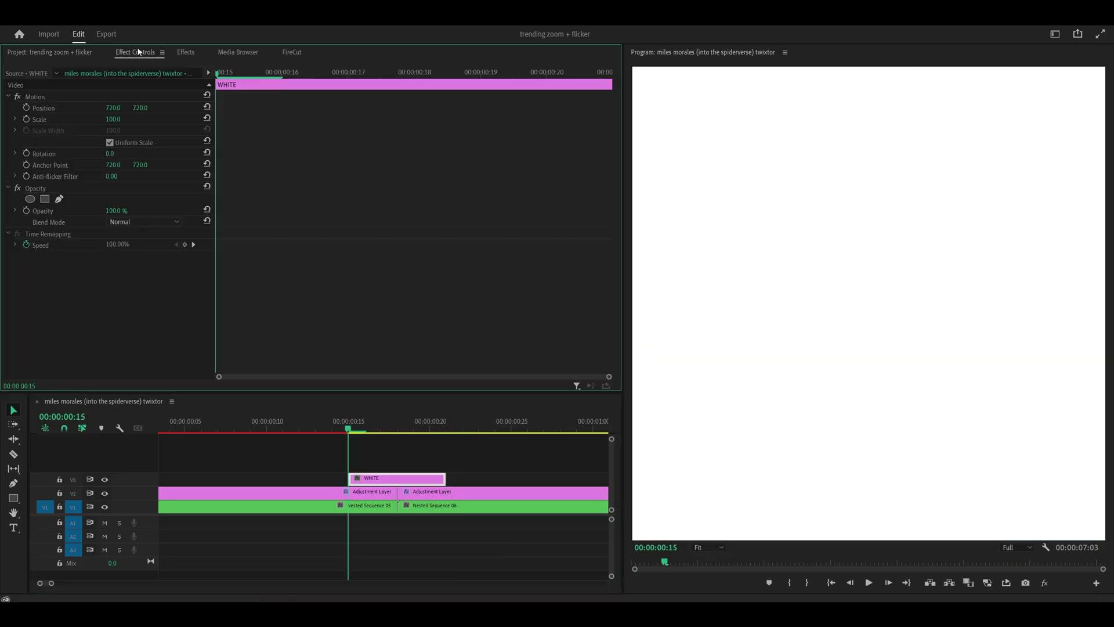
{"action": "left_click", "coordinate": [122, 222]}
{"action": "left_click", "coordinate": [144, 357]}
Shift the WHITE matte to a horizontal position of -336 and set its opacity to 75%.
{"action": "left_click", "coordinate": [376, 478]}
{"action": "left_click_drag", "start_coordinate": [113, 108], "coordinate": [105, 108]}
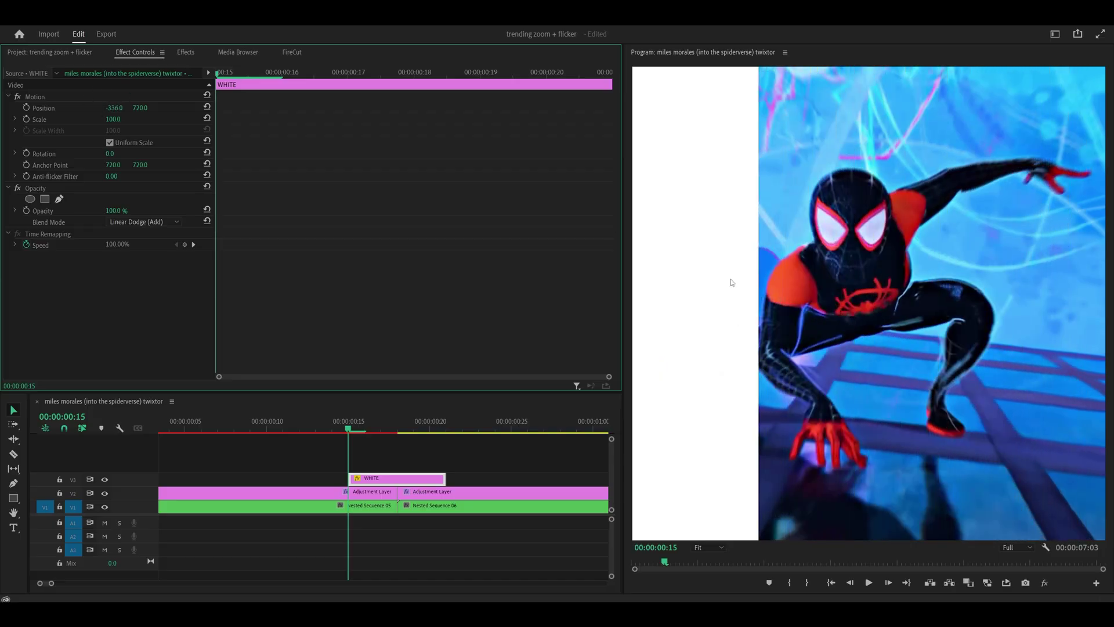
{"action": "left_click", "coordinate": [116, 211]}
{"action": "type", "text": "75"}
{"action": "key", "text": "Return"}
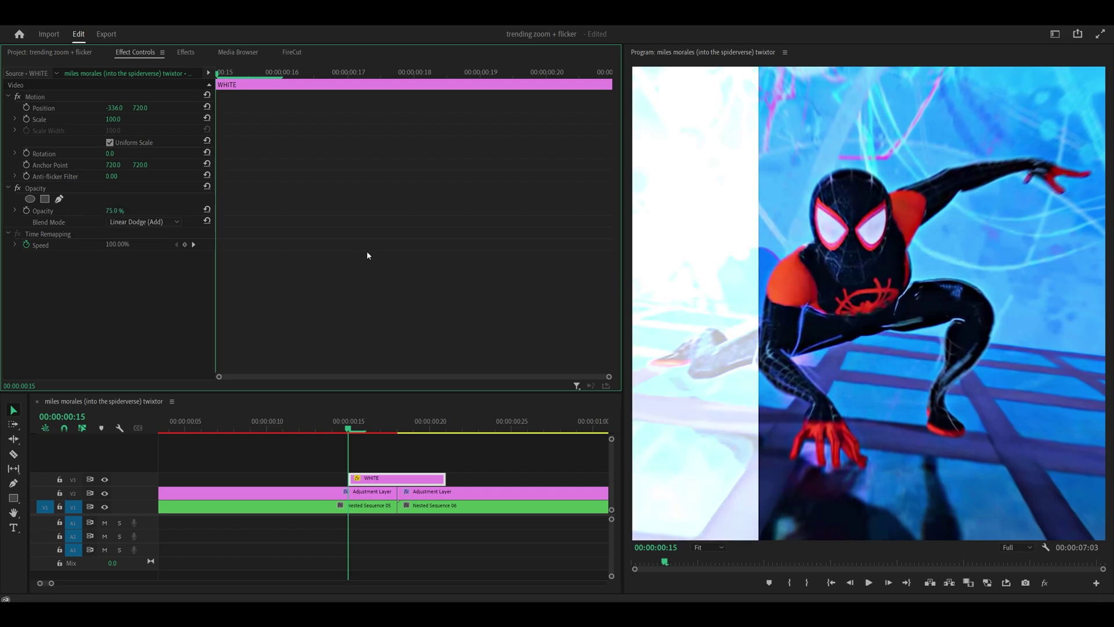
Split the WHITE matte at 00:00:00:16 and give the second piece a horizontal position of 1261 and 50% opacity.
{"action": "left_click", "coordinate": [364, 433]}
{"action": "key", "text": "ctrl+k"}
{"action": "left_click_drag", "start_coordinate": [115, 112], "coordinate": [347, 112]}
{"action": "key", "text": "ctrl+s"}
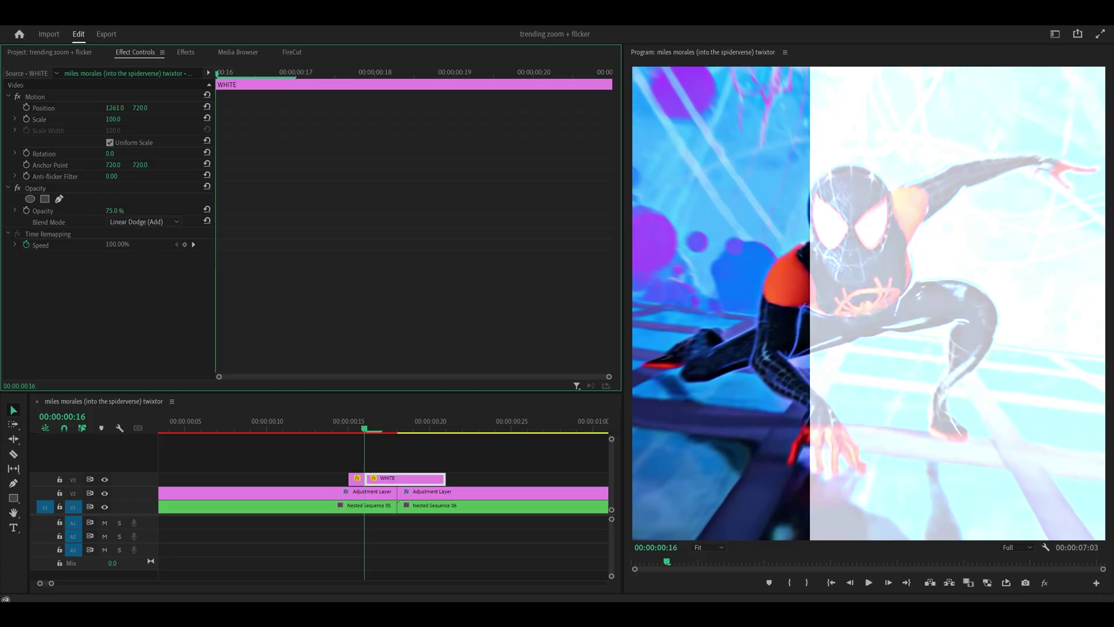
{"action": "left_click", "coordinate": [113, 210]}
{"action": "key", "text": "Return"}
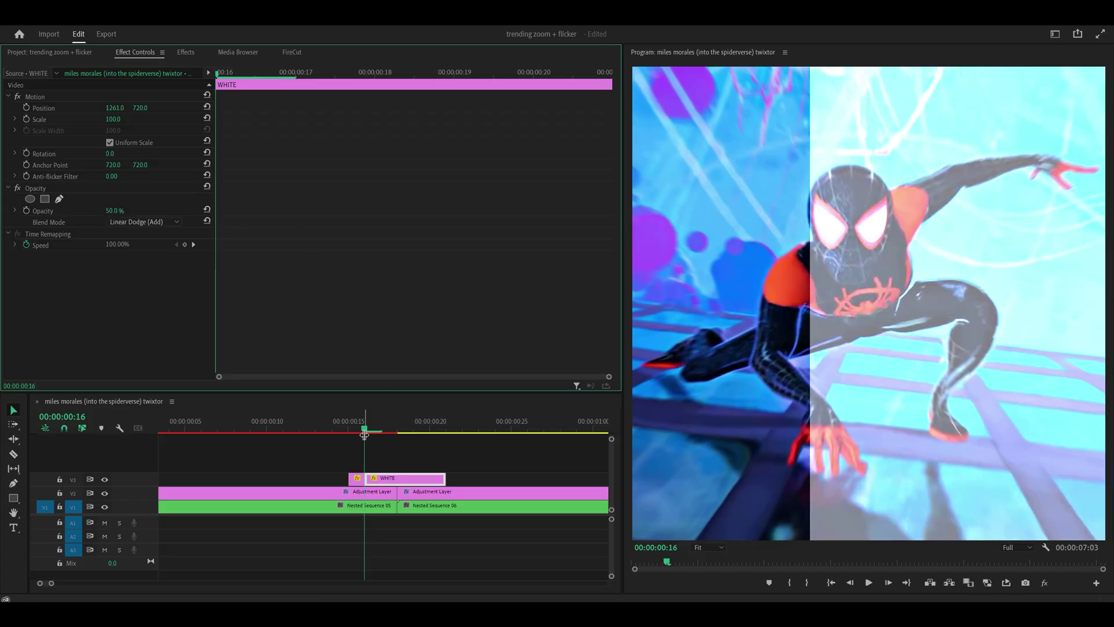
Split the WHITE matte at 00:00:00:17 and reset the remaining piece's opacity to 100% and its position to 720, 720.
{"action": "key", "text": "Right"}
{"action": "key", "text": "c"}
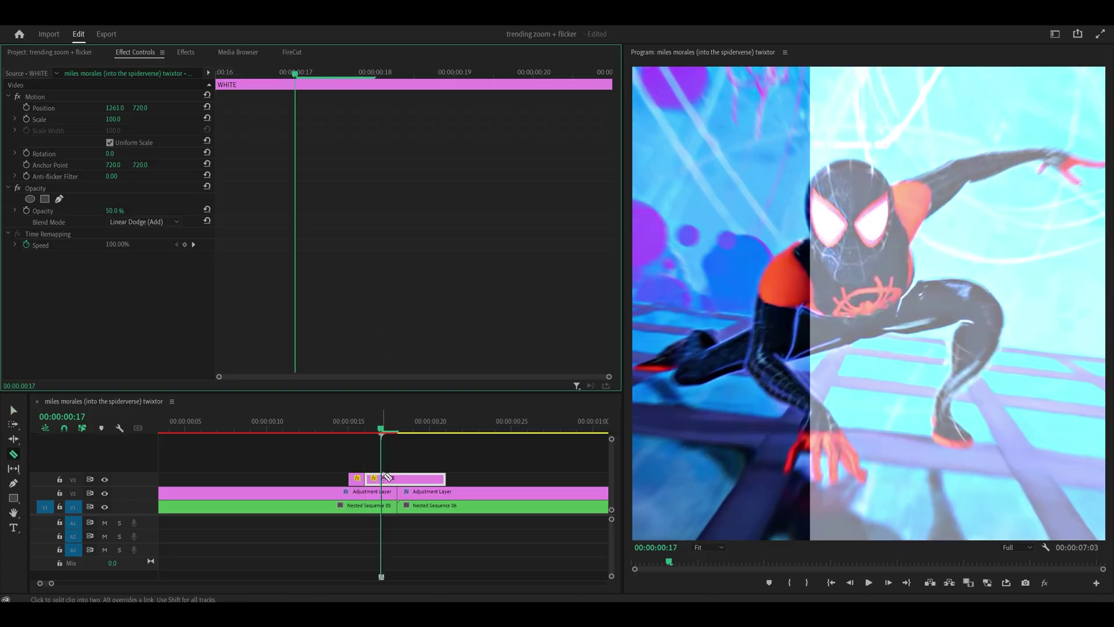
{"action": "left_click", "coordinate": [387, 477]}
{"action": "key", "text": "v"}
{"action": "left_click", "coordinate": [409, 482]}
{"action": "left_click", "coordinate": [207, 209]}
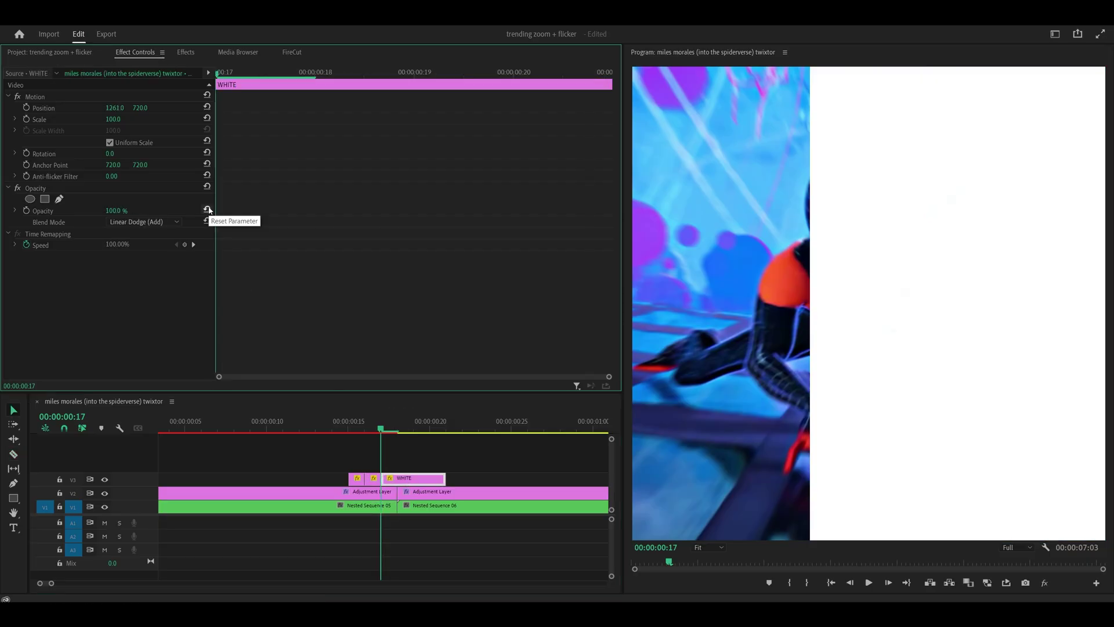
{"action": "left_click", "coordinate": [206, 108]}
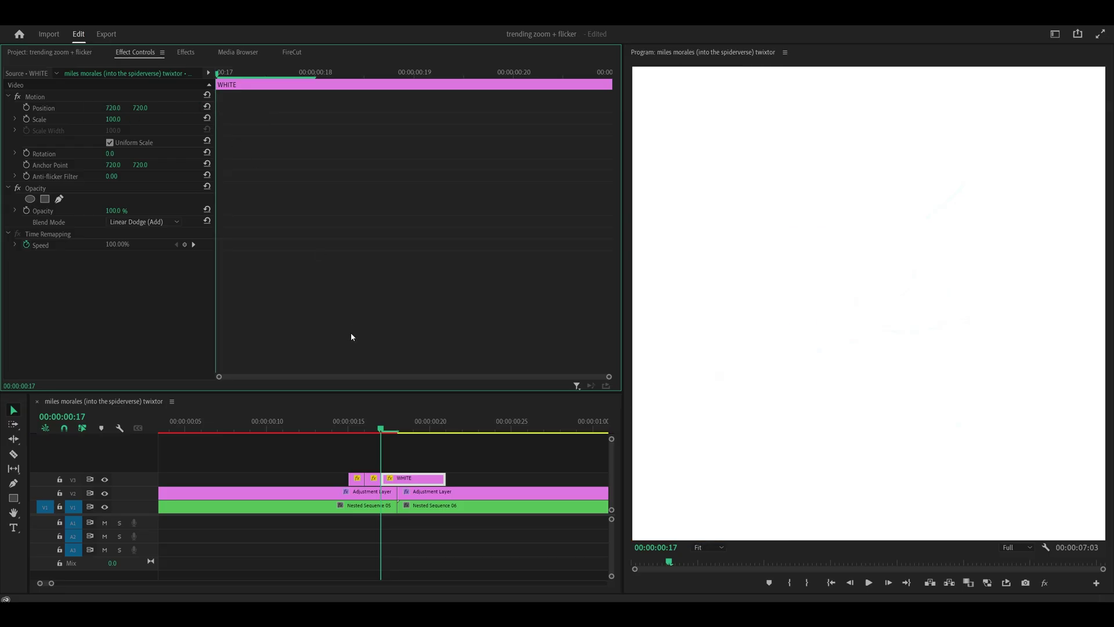
Split the WHITE matte at 00:00:00:18 and set the remaining piece's horizontal position to 451 and its opacity to 75%.
{"action": "key", "text": "Right"}
{"action": "key", "text": "c"}
{"action": "left_click", "coordinate": [398, 479]}
{"action": "key", "text": "v"}
{"action": "left_click", "coordinate": [423, 480]}
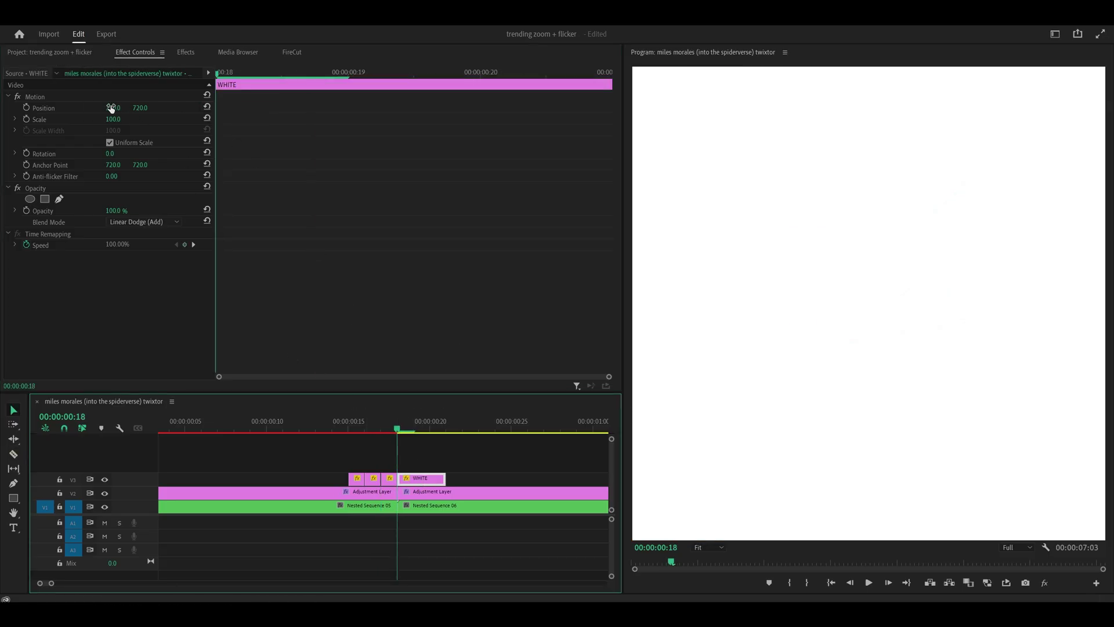
{"action": "left_click_drag", "start_coordinate": [122, 108], "coordinate": [30, 108]}
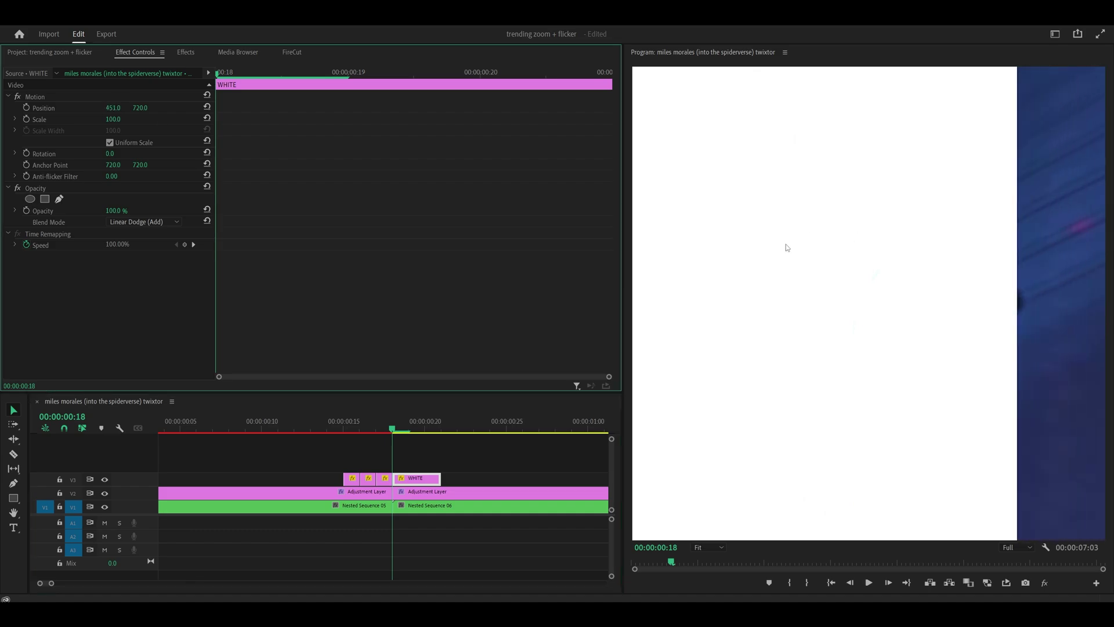
{"action": "left_click", "coordinate": [118, 212]}
{"action": "key", "text": "Return"}
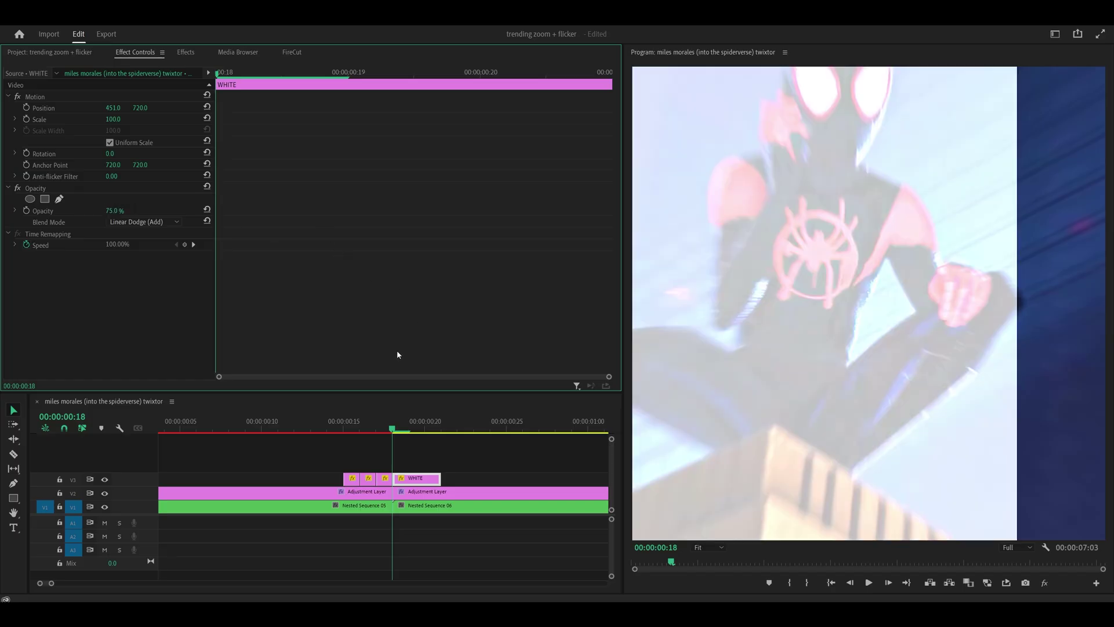
Split the WHITE matte one frame after the cut and shift the last piece horizontally toward the opposite side of the frame.
{"action": "key", "text": "Right"}
{"action": "key", "text": "c"}
{"action": "left_click", "coordinate": [409, 478]}
{"action": "key", "text": "v"}
{"action": "left_click", "coordinate": [424, 480]}
{"action": "left_click_drag", "start_coordinate": [113, 107], "coordinate": [203, 108]}
Play back the zoom transition with the white flicker from just before the cut several times.
{"action": "left_click_drag", "start_coordinate": [408, 431], "coordinate": [249, 444]}
{"action": "key", "text": "minus"}
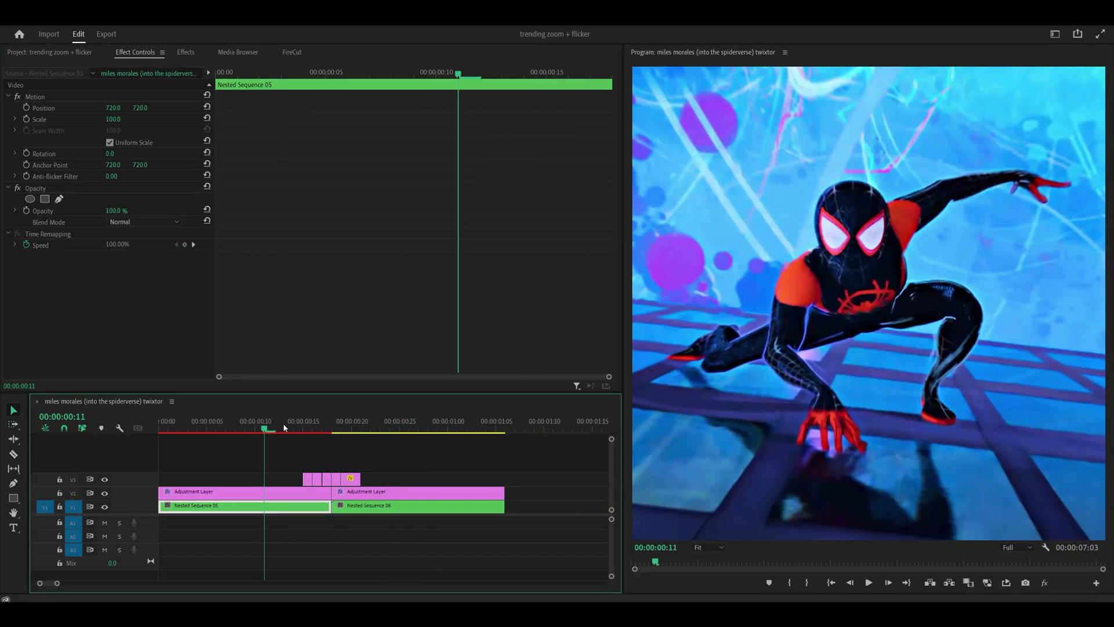
{"action": "left_click", "coordinate": [246, 429]}
{"action": "left_click", "coordinate": [315, 440]}
{"action": "key", "text": "space"}
{"action": "left_click", "coordinate": [268, 429]}
{"action": "key", "text": "space"}
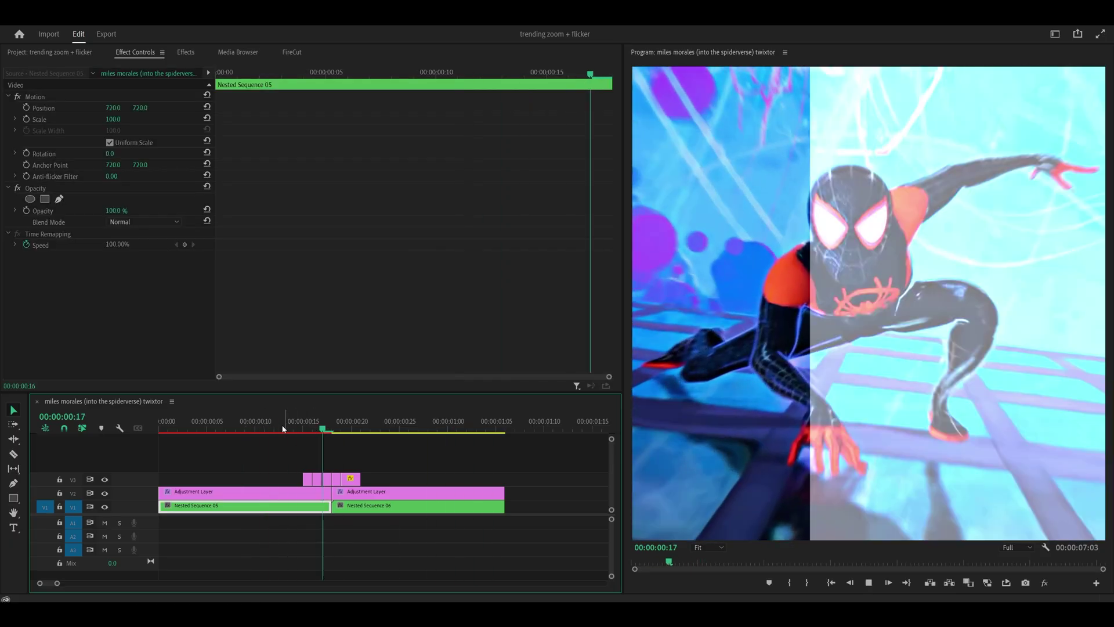
{"action": "left_click", "coordinate": [283, 428]}
{"action": "key", "text": "space"}
Set the opacity of the WHITE matte piece at 00:00:00:17 to 75%.
{"action": "key", "text": "equal"}
{"action": "left_click", "coordinate": [347, 431]}
{"action": "left_click_drag", "start_coordinate": [348, 435], "coordinate": [370, 443]}
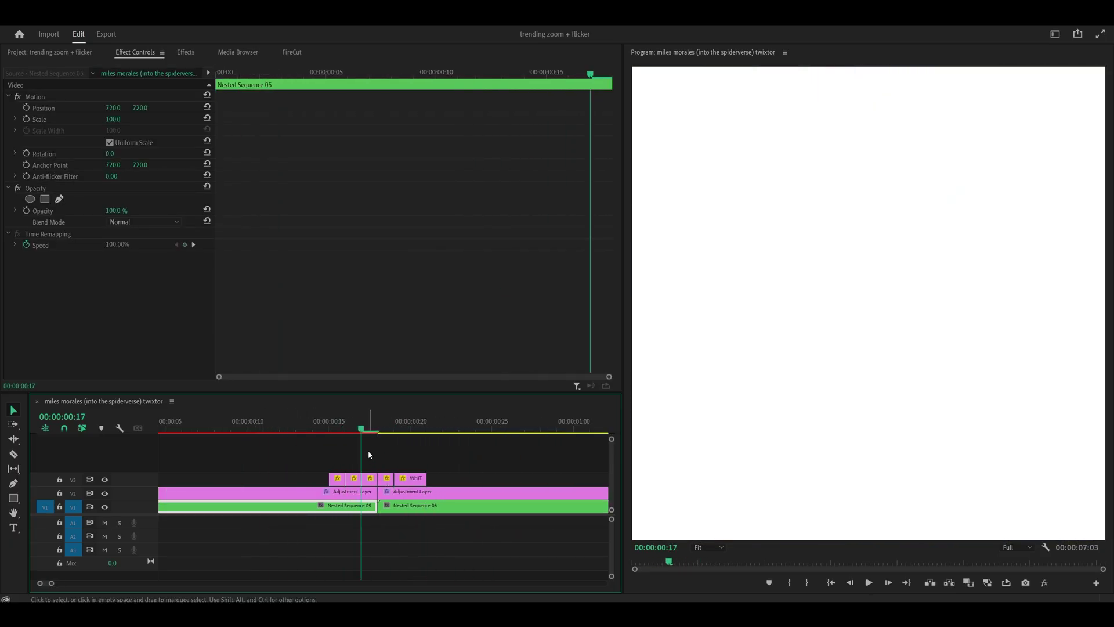
{"action": "left_click", "coordinate": [370, 480]}
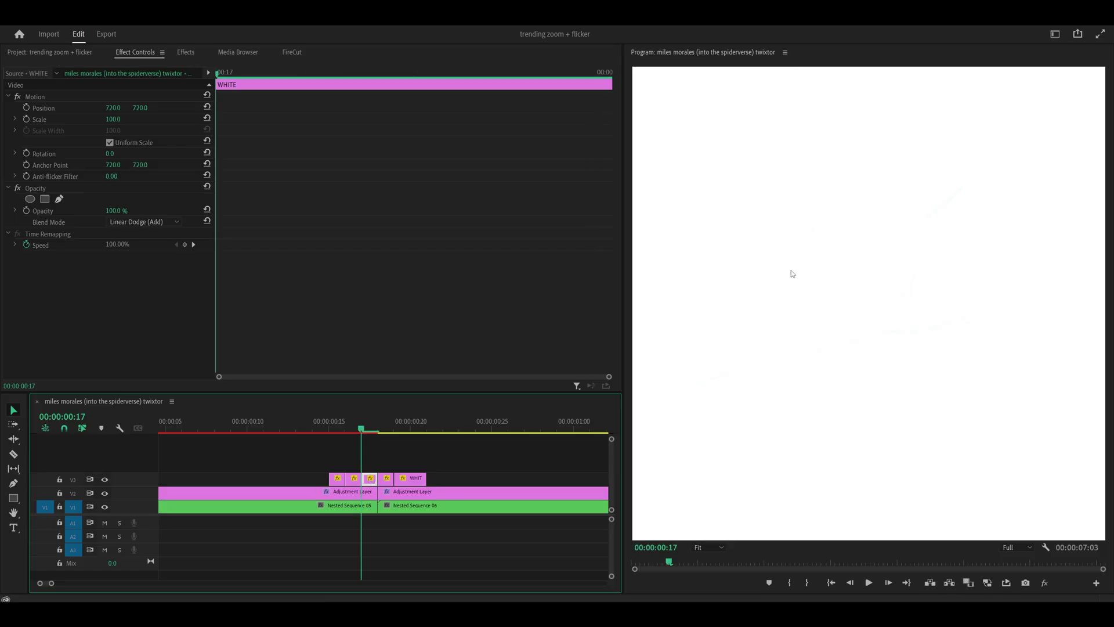
{"action": "left_click", "coordinate": [119, 210]}
{"action": "type", "text": "75"}
{"action": "key", "text": "Return"}
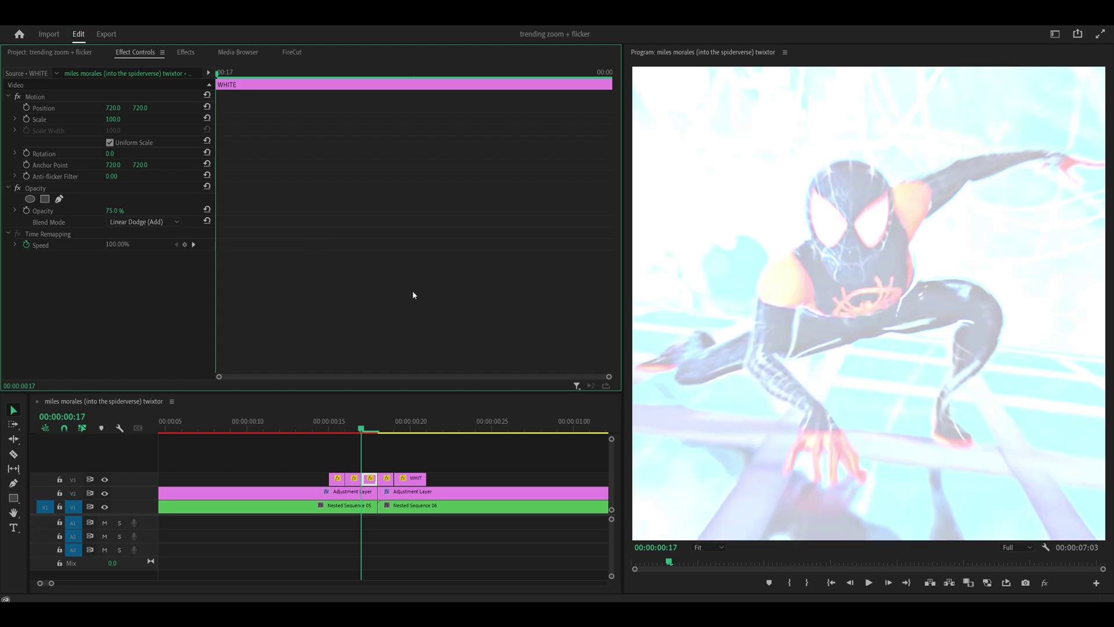
Move the first WHITE piece one frame earlier and extend the second piece's start back to 00:00:00:15 to close the gap.
{"action": "key", "text": "Left"}
{"action": "key", "text": "Left"}
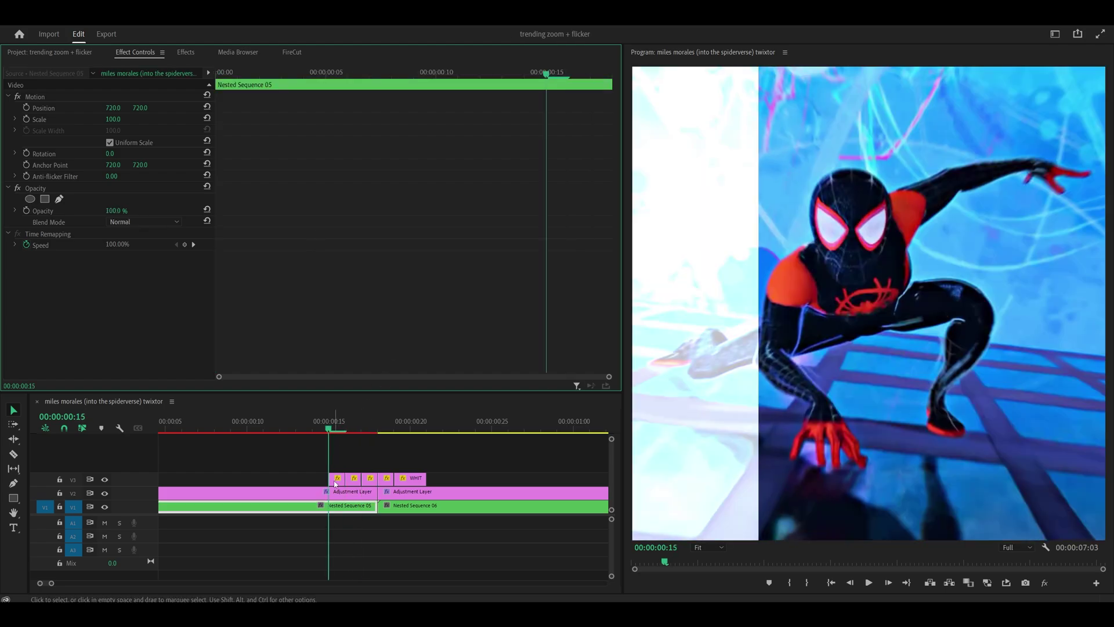
{"action": "left_click", "coordinate": [337, 480]}
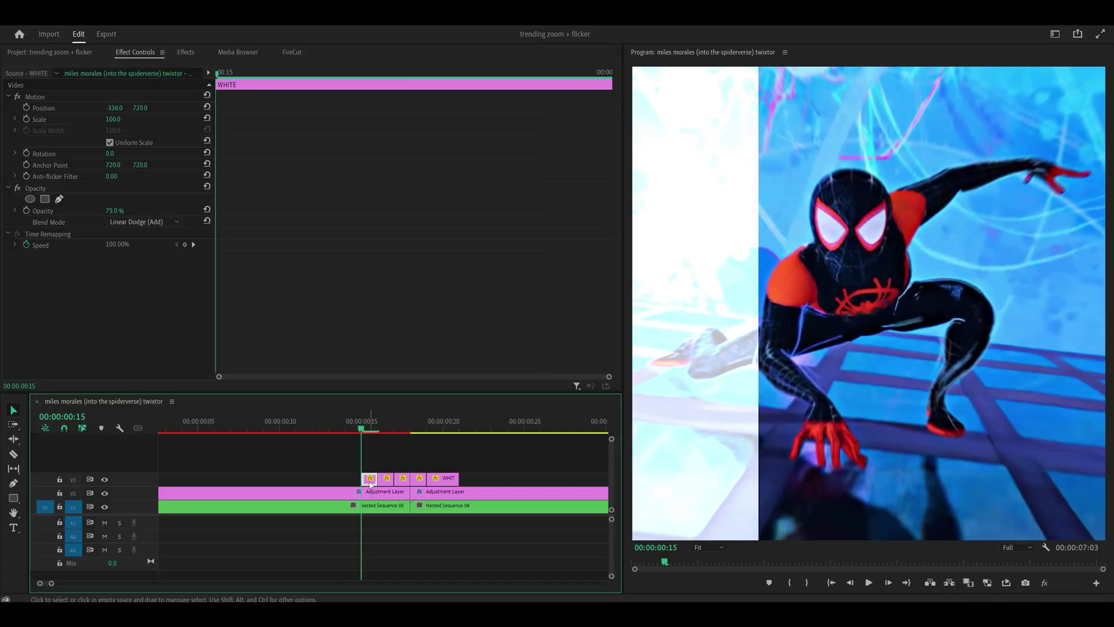
{"action": "mouse_move", "coordinate": [370, 479]}
{"action": "left_mouse_down"}
{"action": "mouse_move", "coordinate": [352, 481]}
{"action": "mouse_move", "coordinate": [377, 479]}
{"action": "mouse_move", "coordinate": [363, 480]}
{"action": "left_mouse_up"}
{"action": "left_click", "coordinate": [385, 482]}
Trim the end of the last WHITE piece back by one frame to 00:00:00:20.
{"action": "key", "text": "Down"}
{"action": "key", "text": "Right"}
{"action": "key", "text": "Right"}
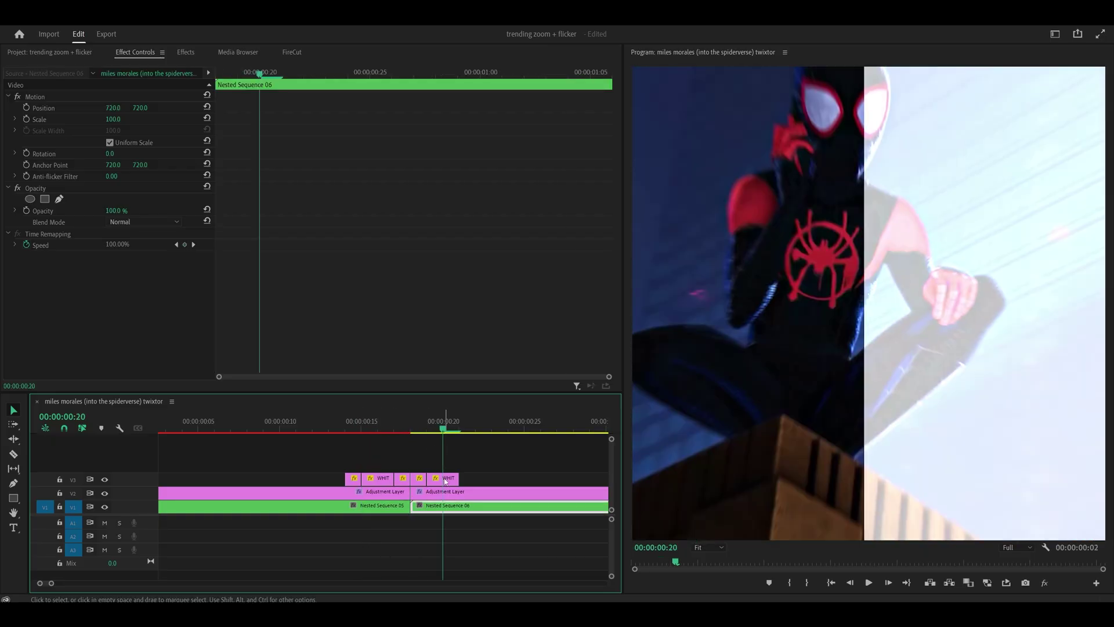
{"action": "left_click", "coordinate": [456, 477]}
{"action": "left_click_drag", "start_coordinate": [464, 477], "coordinate": [448, 478]}
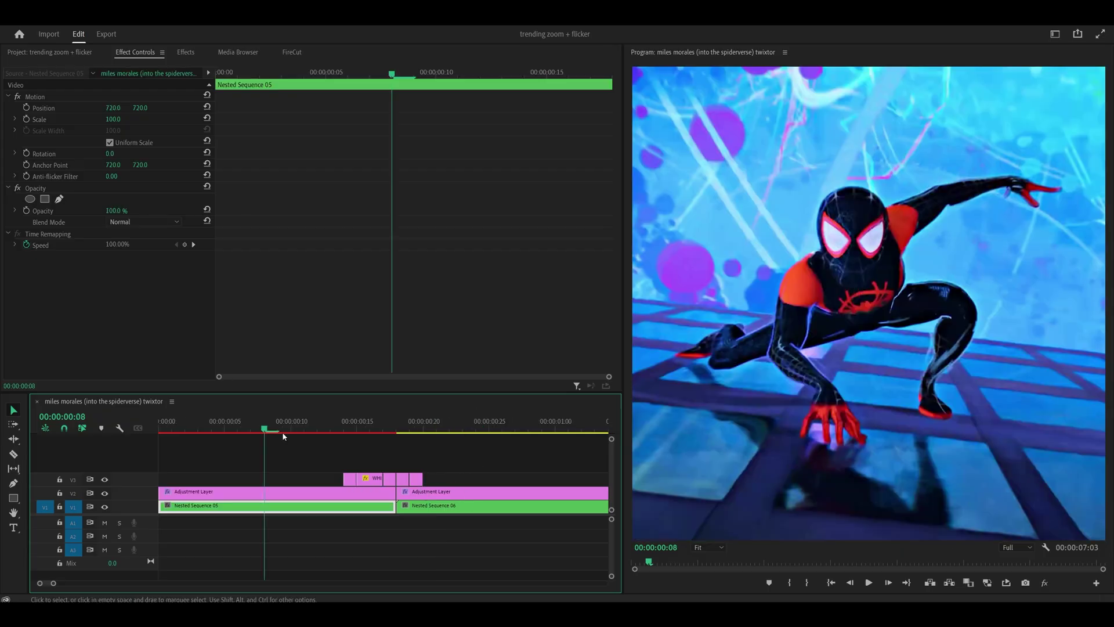
Play back and scrub through the zoom transition to review the retimed white flicker.
{"action": "key", "text": "space"}
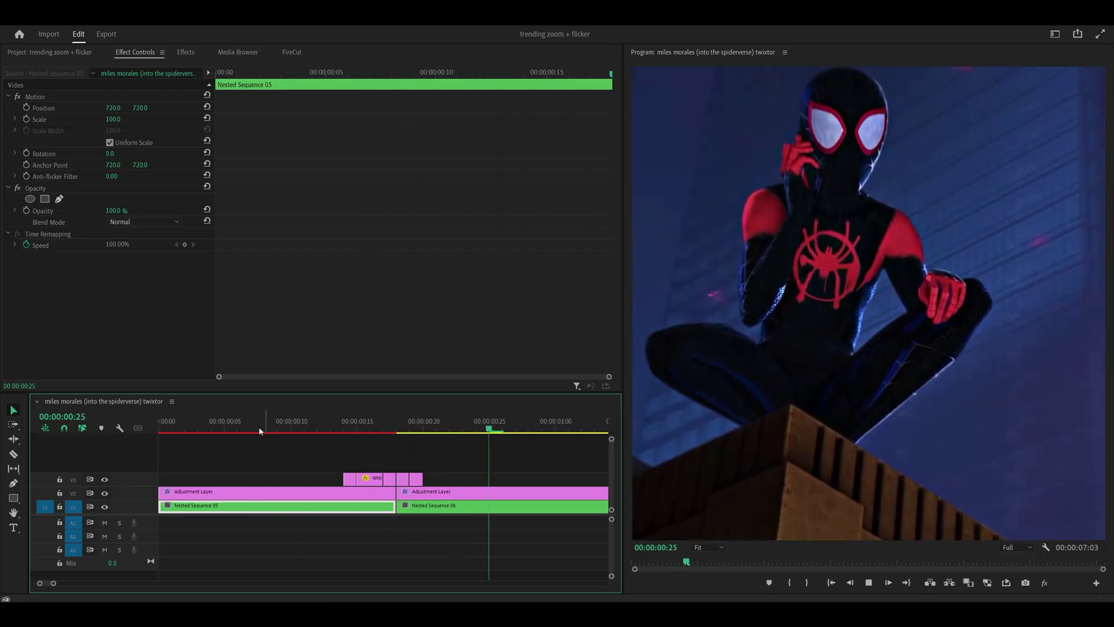
{"action": "left_click", "coordinate": [259, 431]}
{"action": "key", "text": "space"}
{"action": "left_click_drag", "start_coordinate": [276, 426], "coordinate": [425, 427]}
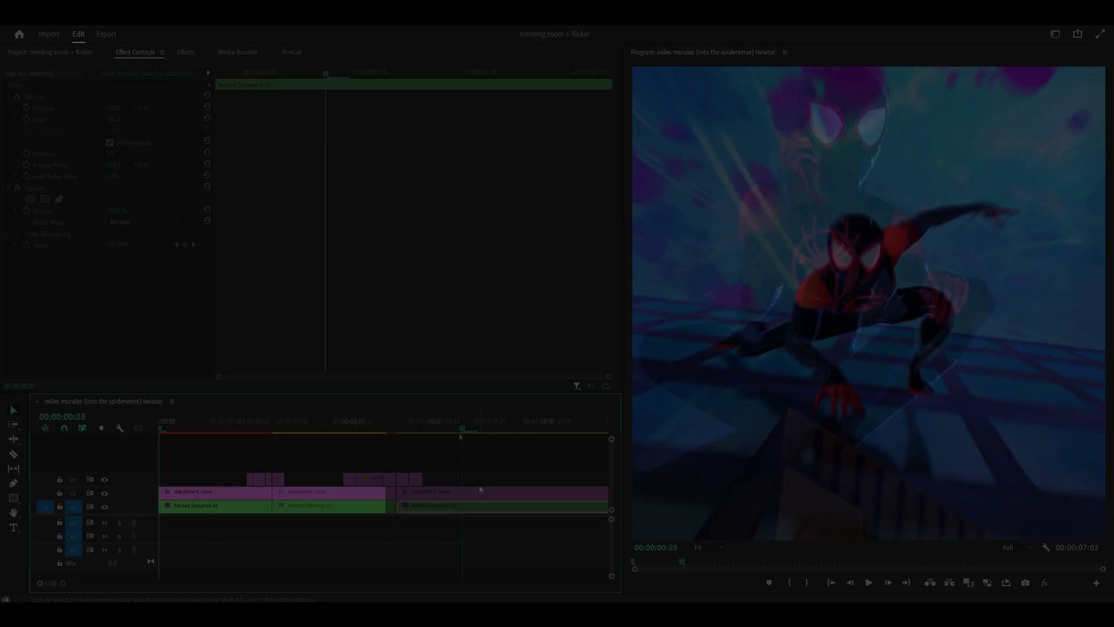